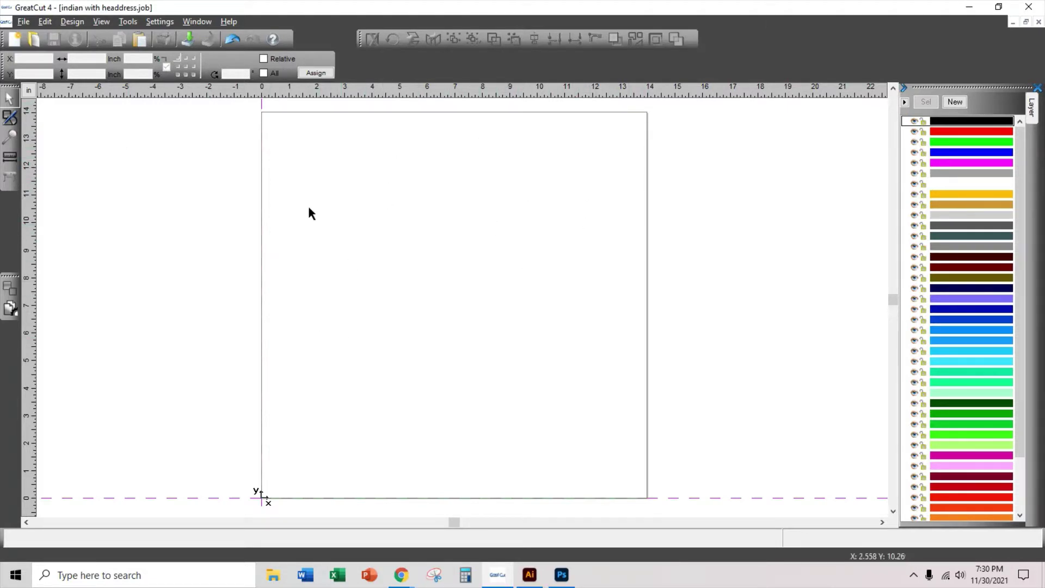
- Set the working area to Letter landscape (11 x 8.5 inch) with 0.25 inch margins
{"action": "left_click", "coordinate": [157, 22]}
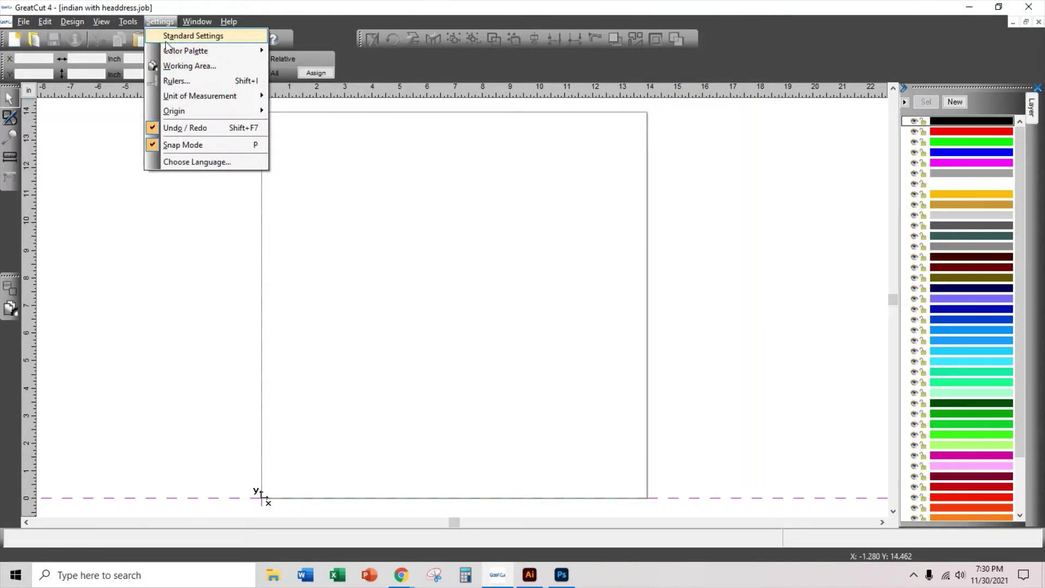
{"action": "left_click", "coordinate": [179, 66]}
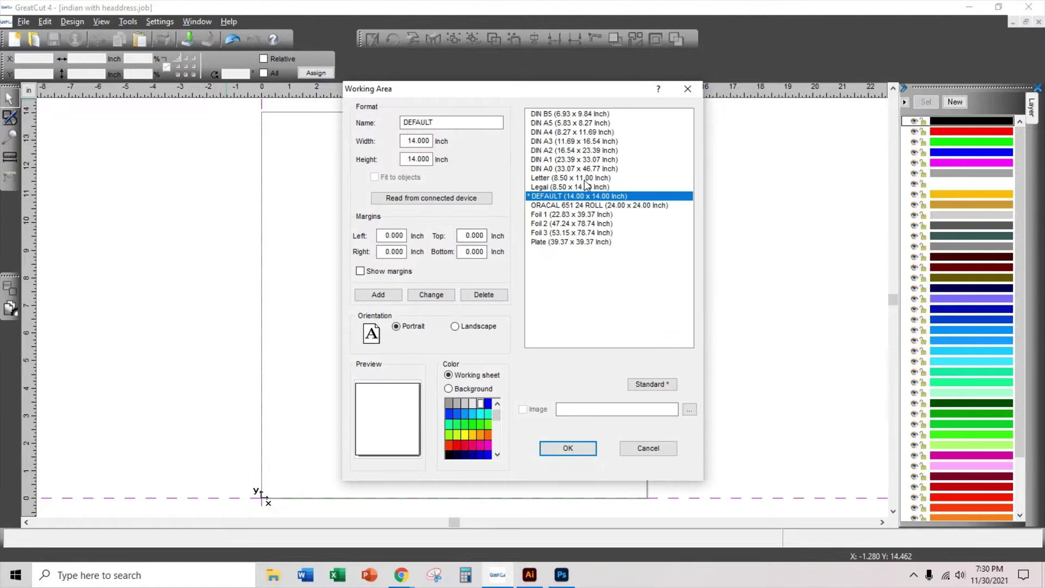
{"action": "left_click", "coordinate": [554, 180]}
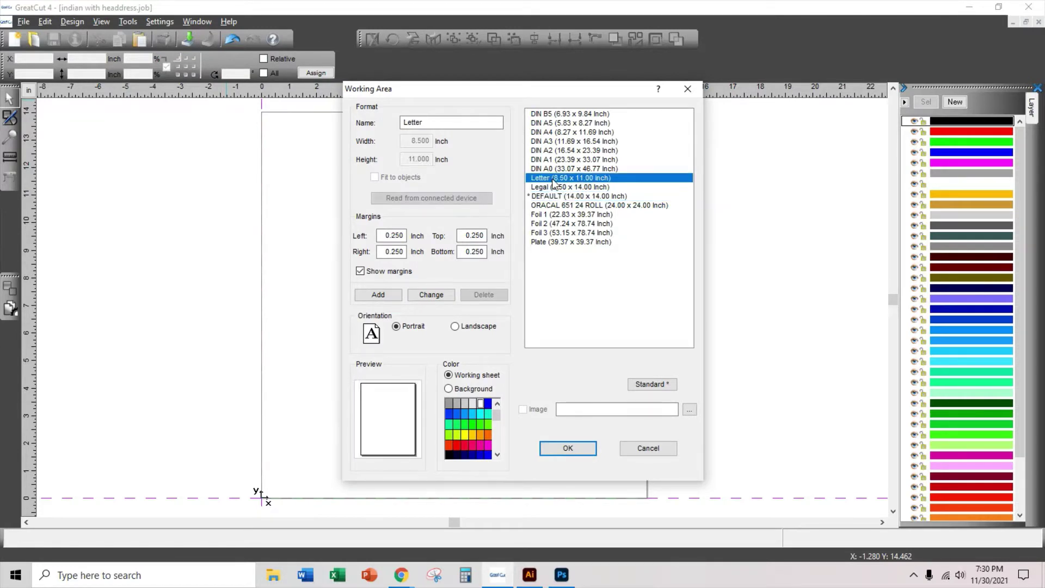
{"action": "left_click", "coordinate": [454, 326]}
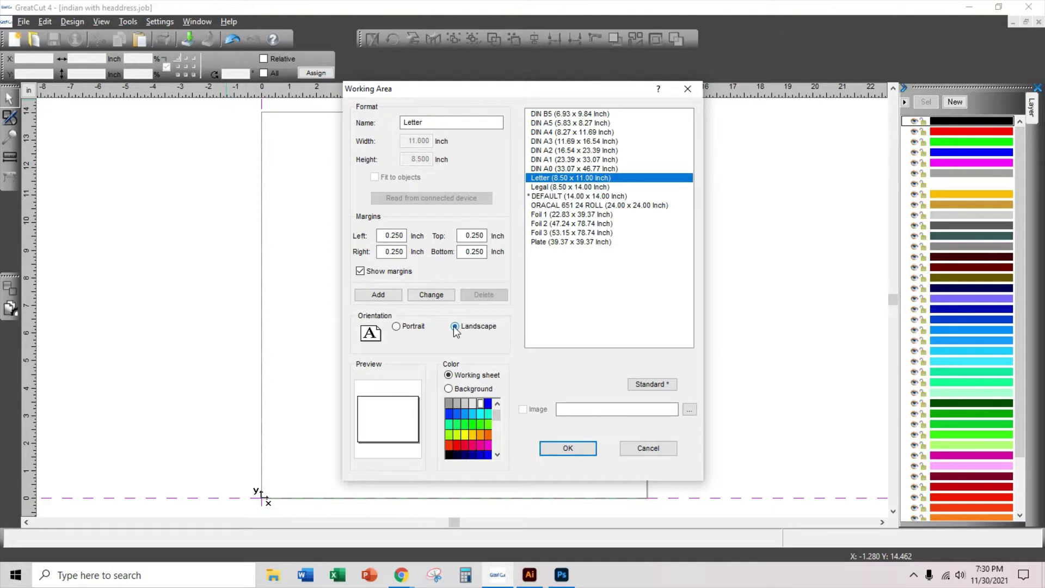
{"action": "left_click", "coordinate": [566, 449]}
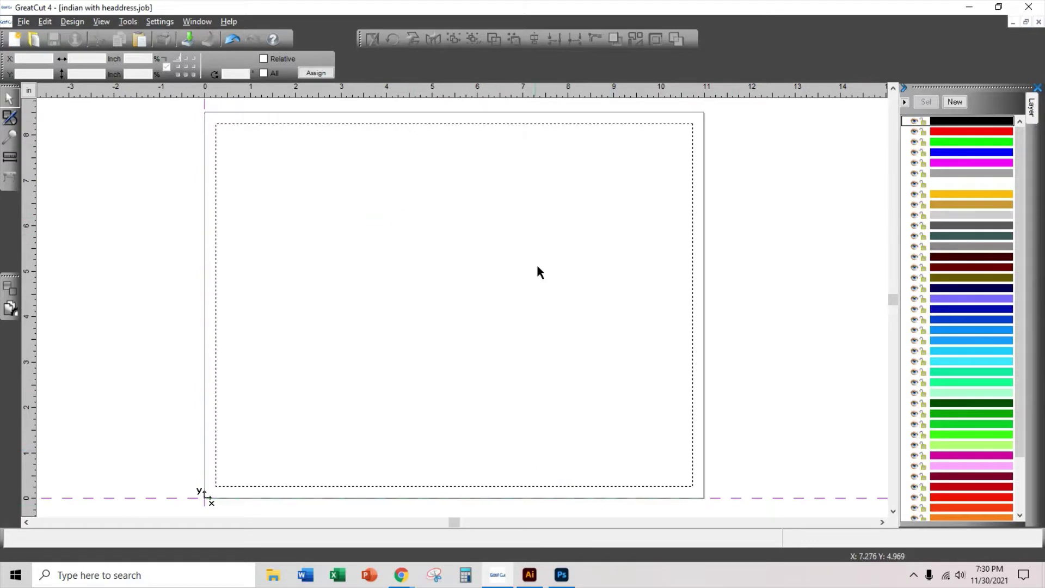
- Import the 'skull headdress sticker final' image from the Desktop onto the sheet
{"action": "left_click", "coordinate": [22, 22]}
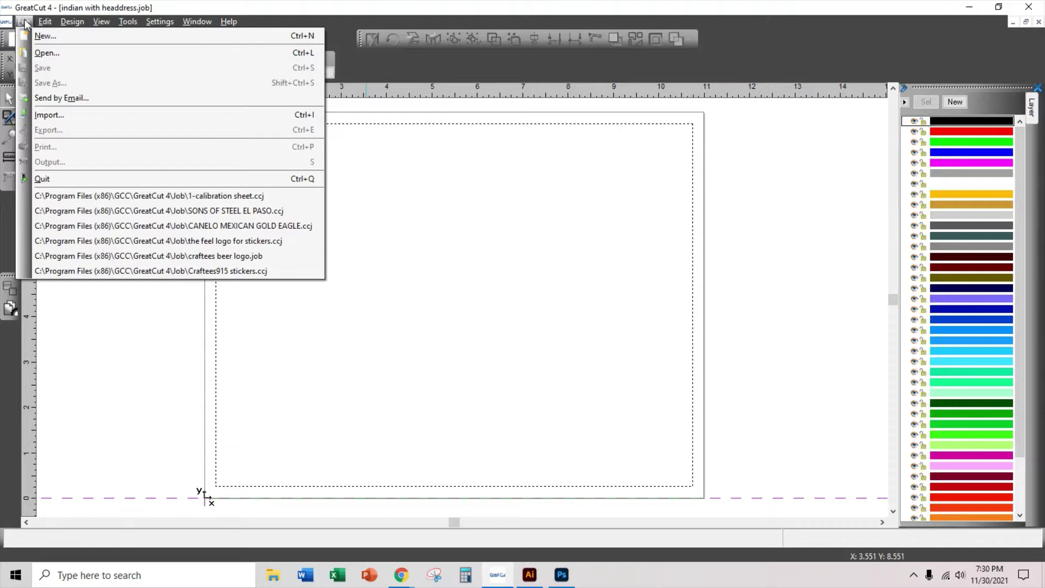
{"action": "left_click", "coordinate": [49, 115]}
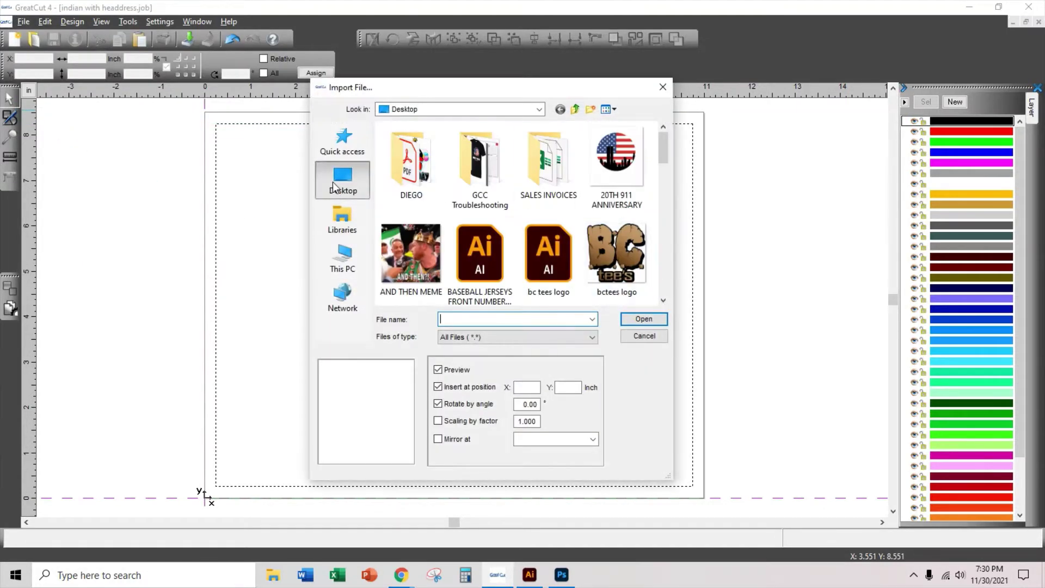
{"action": "scroll", "coordinate": [578, 242], "scroll_direction": "down", "scroll_amount": 3}
{"action": "scroll", "coordinate": [613, 229], "scroll_direction": "down", "scroll_amount": 3}
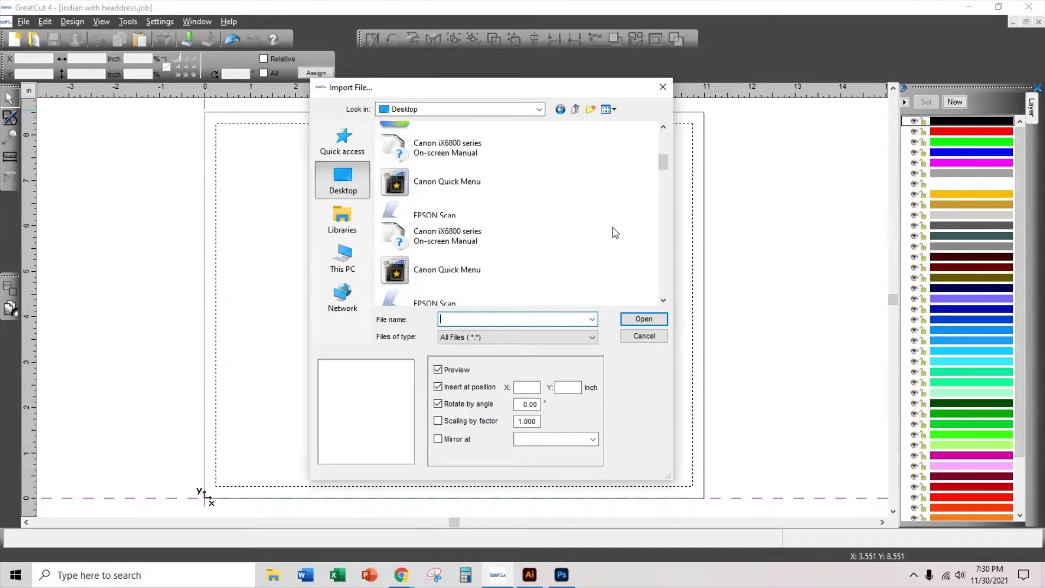
{"action": "scroll", "coordinate": [615, 233], "scroll_direction": "down", "scroll_amount": 10}
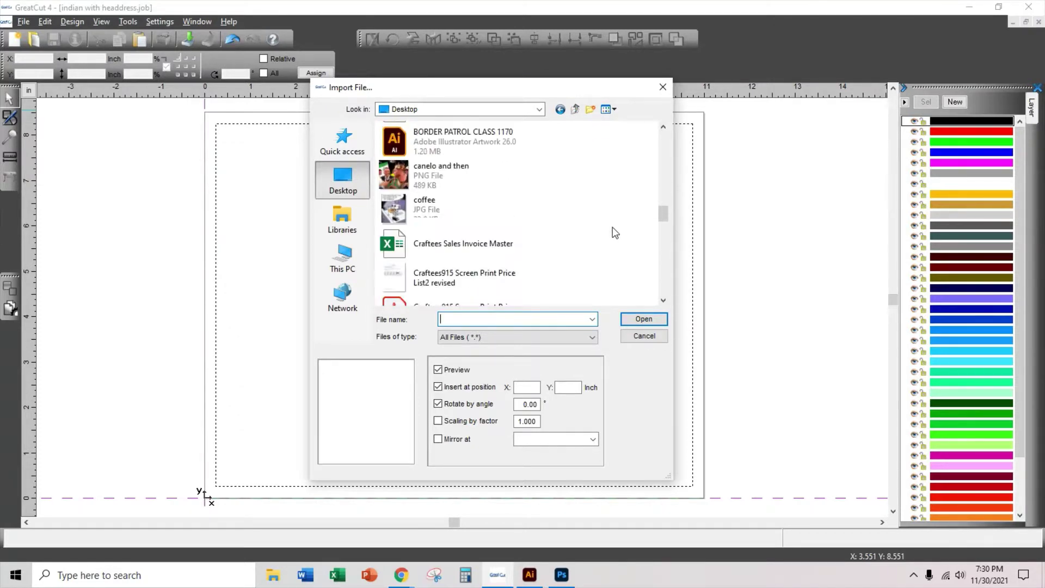
{"action": "scroll", "coordinate": [615, 233], "scroll_direction": "down", "scroll_amount": 12}
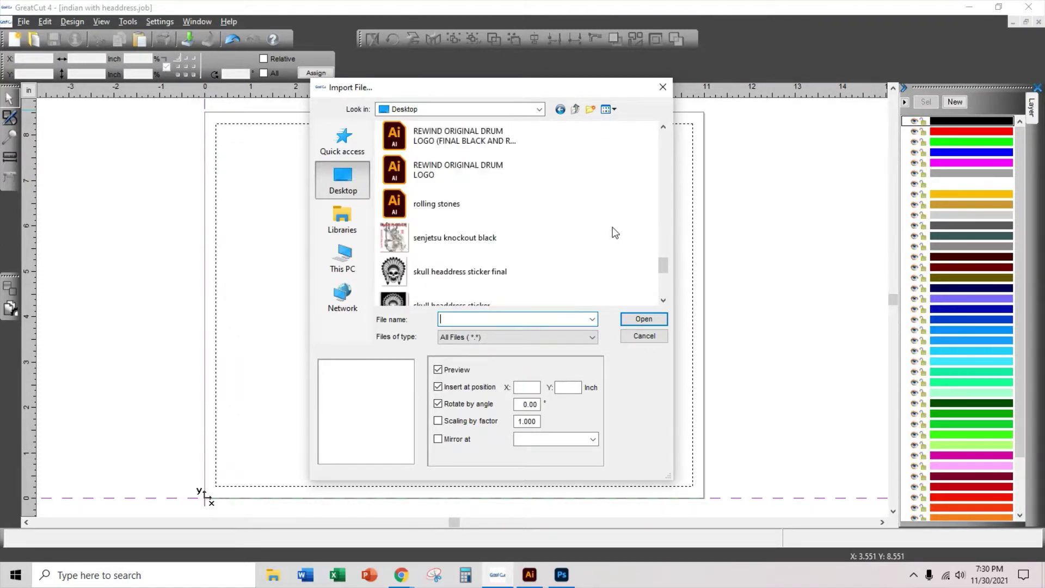
{"action": "scroll", "coordinate": [615, 233], "scroll_direction": "down", "scroll_amount": 3}
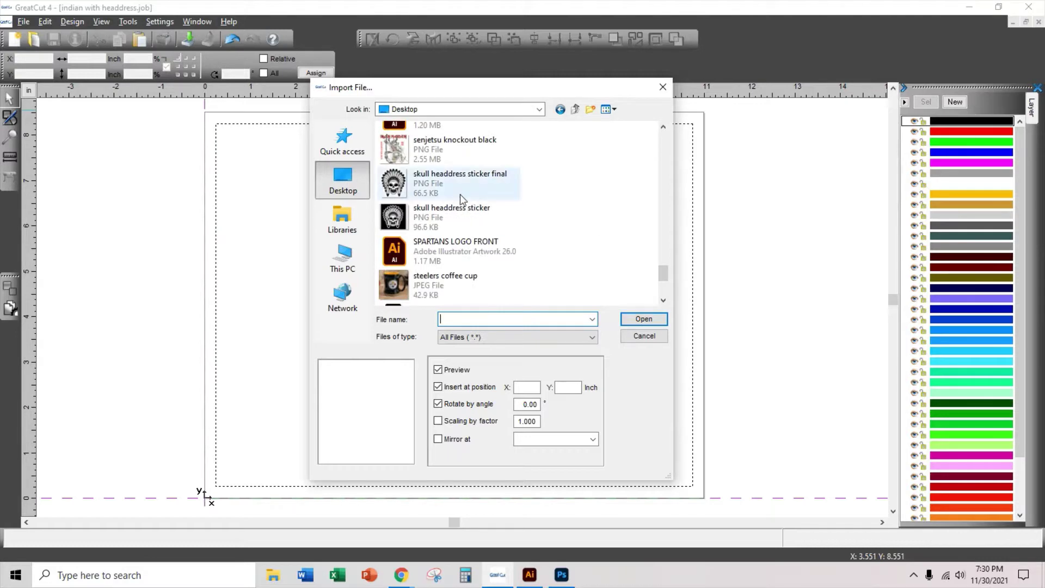
{"action": "left_click", "coordinate": [442, 178]}
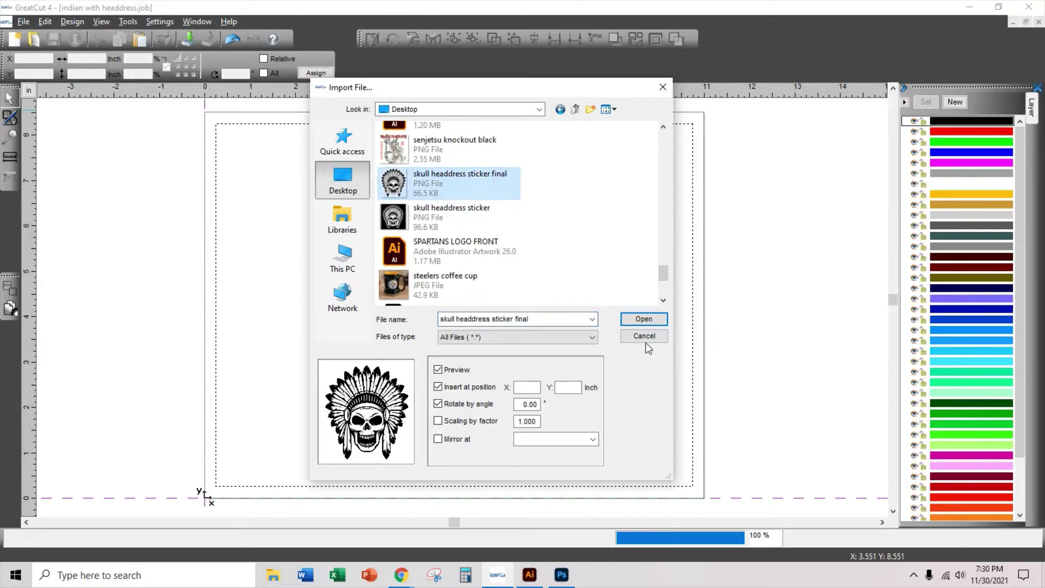
{"action": "left_click", "coordinate": [643, 320]}
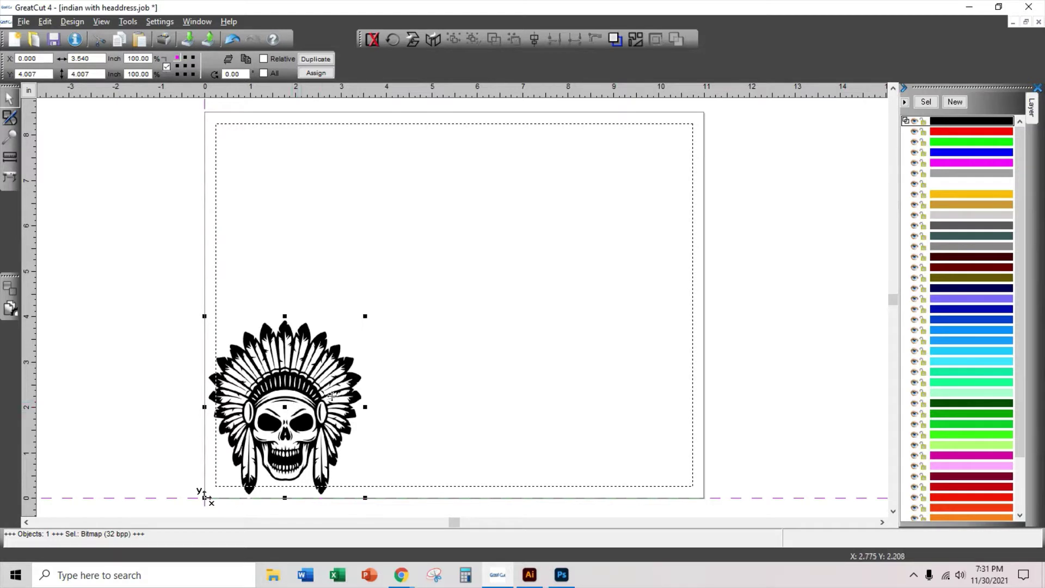
- Move the skull image to the sheet's top-left and rotate it 90 degrees
{"action": "left_click_drag", "start_coordinate": [309, 378], "coordinate": [327, 217]}
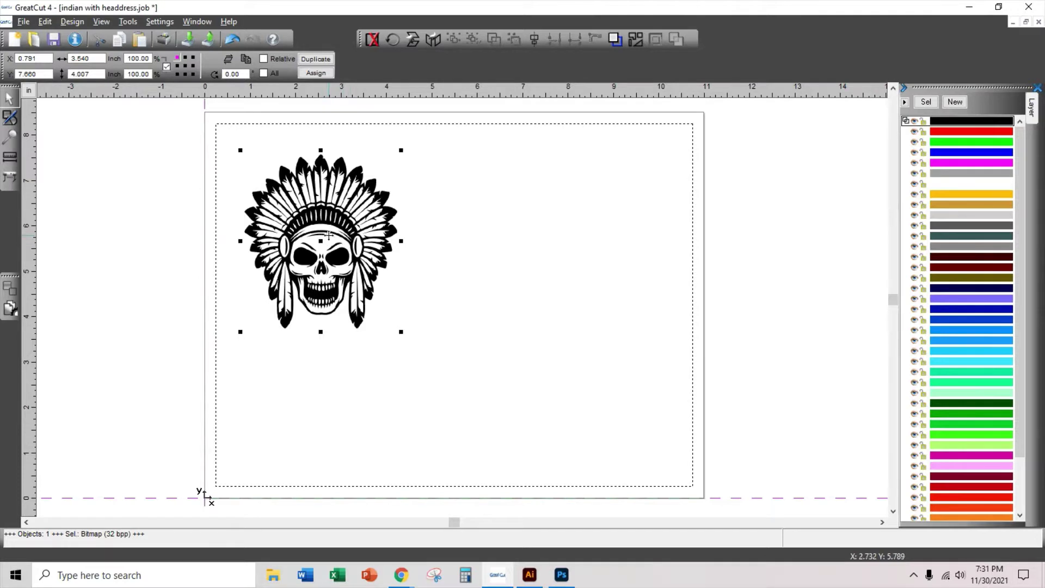
{"action": "left_click", "coordinate": [393, 40]}
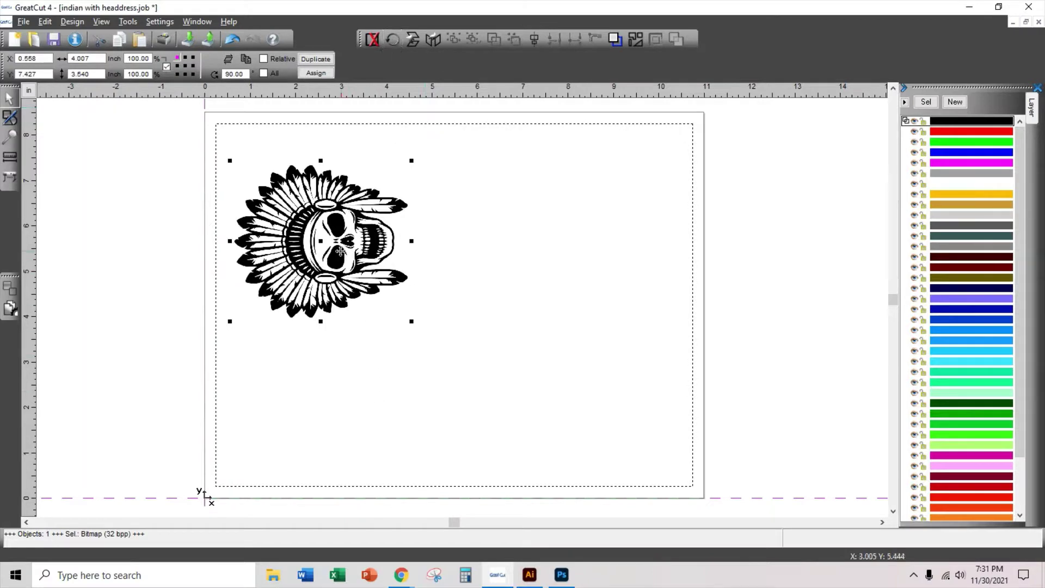
{"action": "left_click_drag", "start_coordinate": [340, 250], "coordinate": [362, 237]}
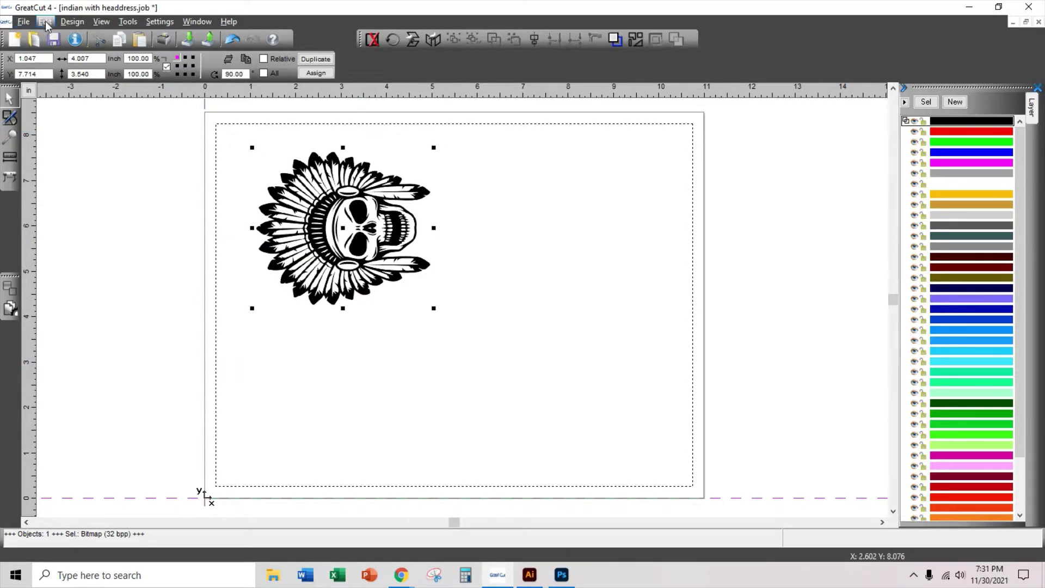
- Copy the rotated skull and paste a second copy directly below the first
{"action": "left_click", "coordinate": [45, 21]}
{"action": "left_click", "coordinate": [68, 114]}
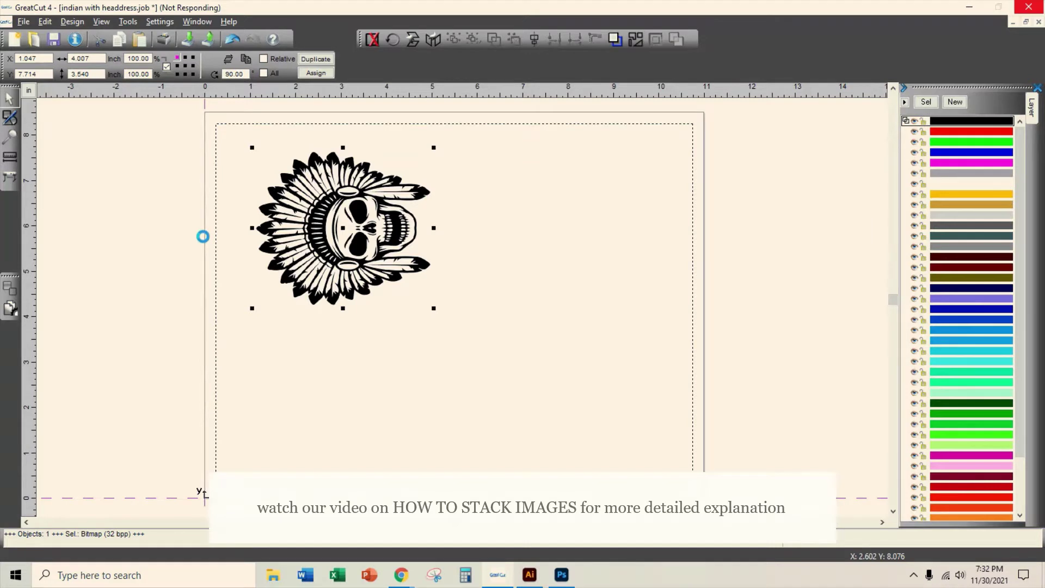
{"action": "left_click", "coordinate": [43, 22]}
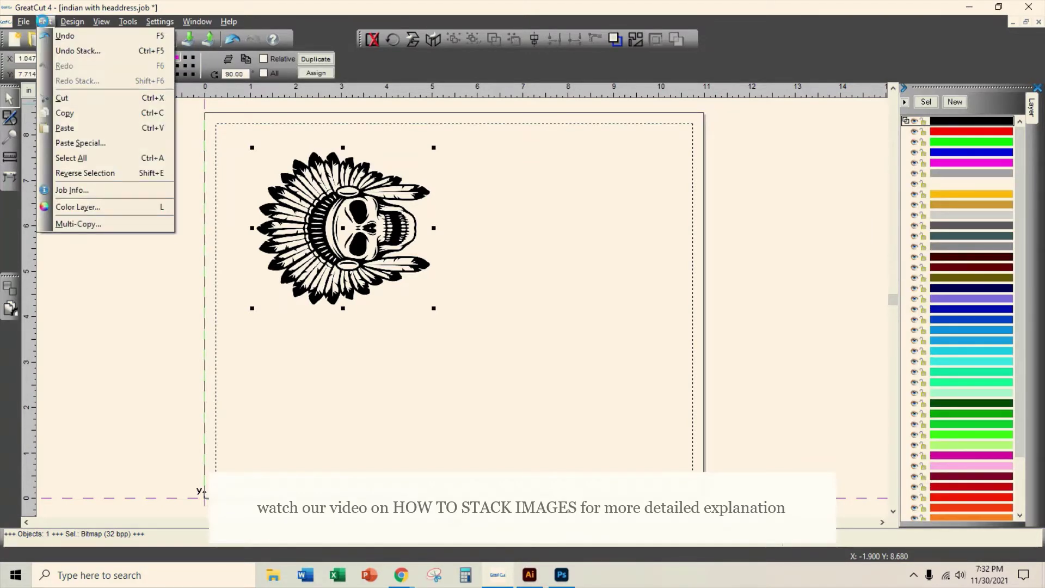
{"action": "left_click", "coordinate": [64, 127]}
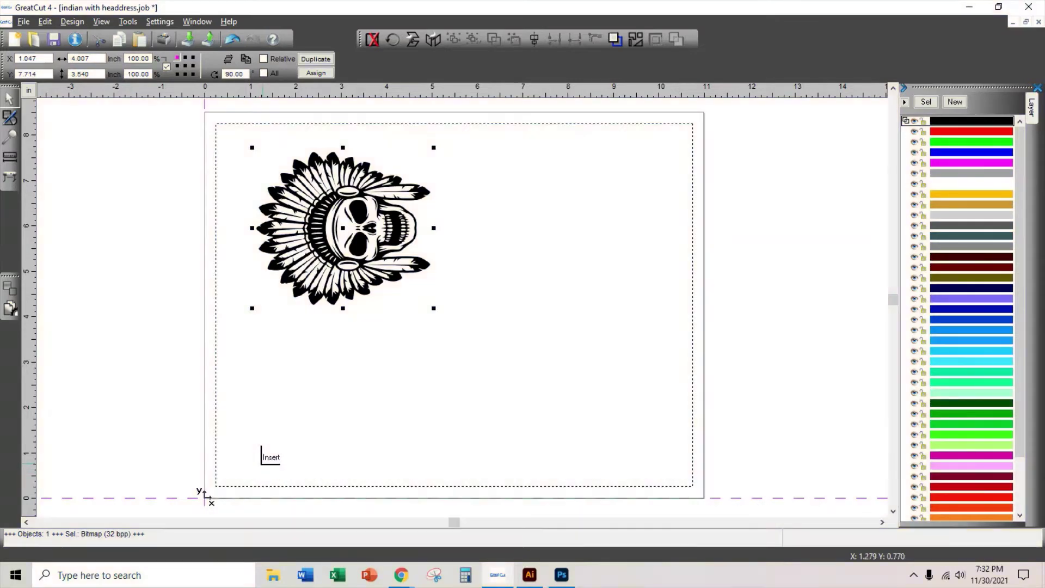
{"action": "left_click", "coordinate": [261, 463]}
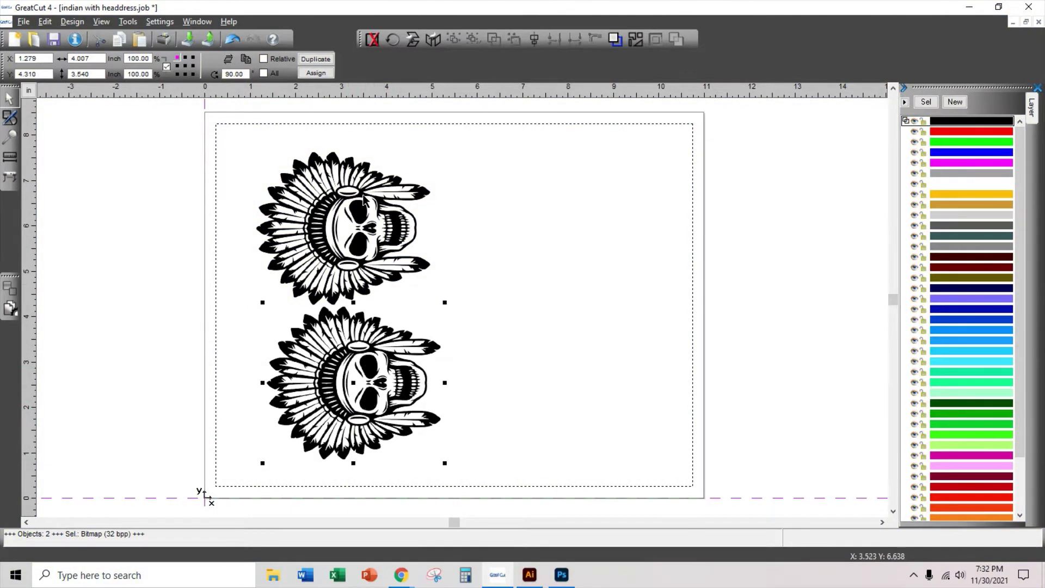
{"action": "left_click_drag", "start_coordinate": [353, 382], "coordinate": [351, 387]}
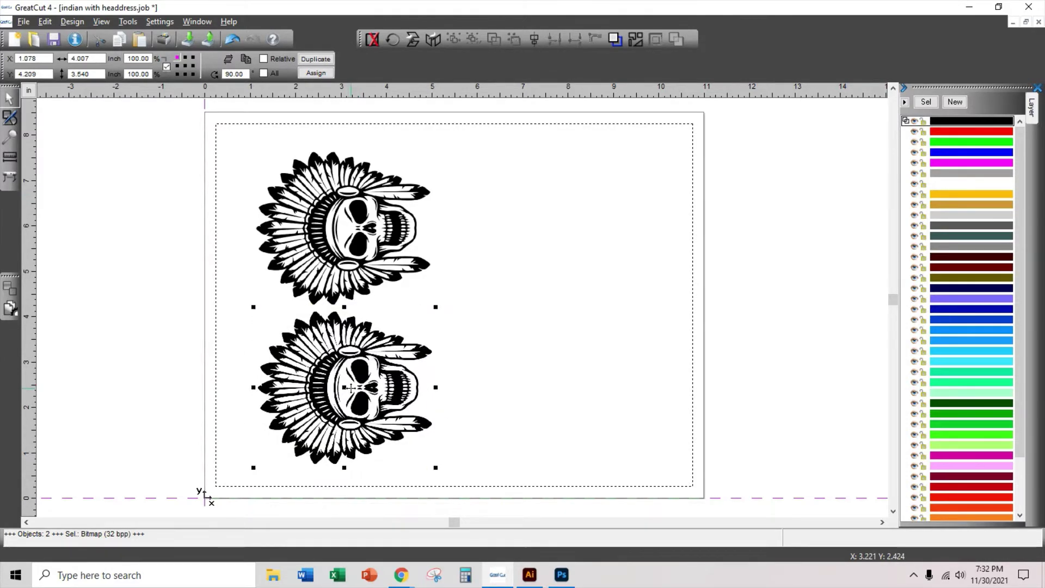
- Nudge the upper skull up and the lower skull down and slightly right
{"action": "left_click", "coordinate": [363, 252]}
{"action": "key", "text": "Up"}
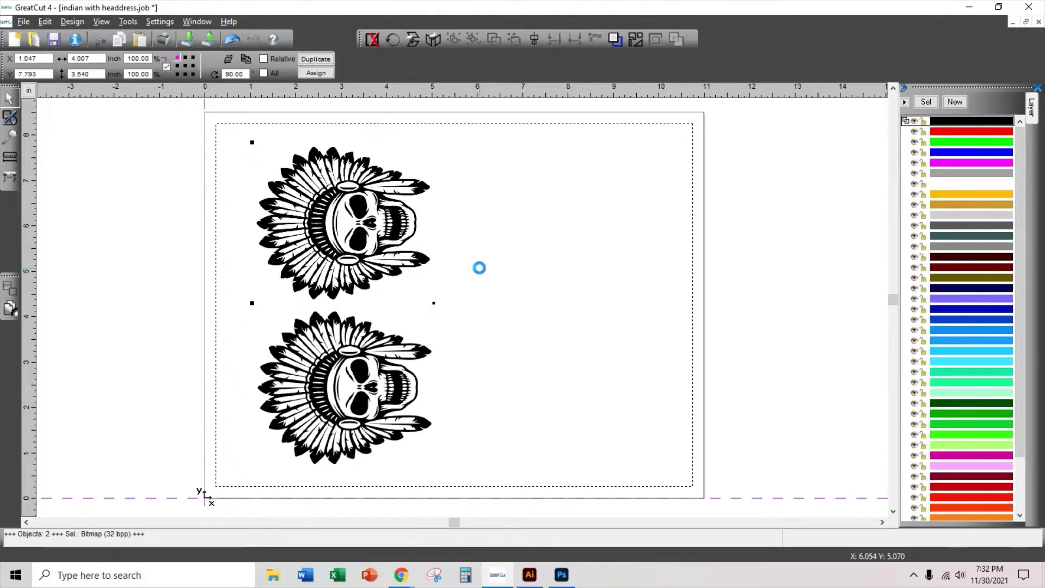
{"action": "key", "text": "Up"}
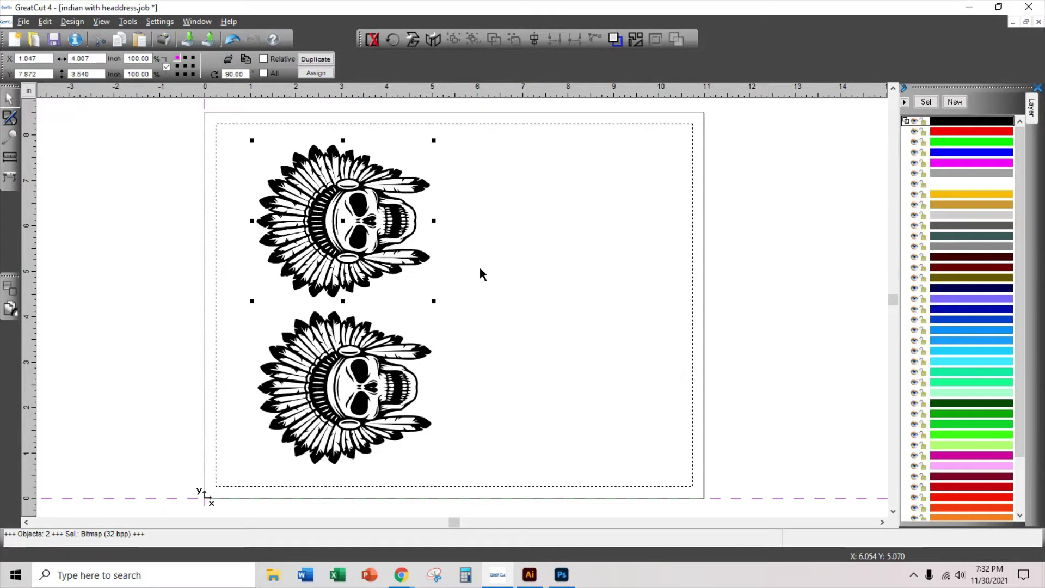
{"action": "left_click", "coordinate": [384, 411]}
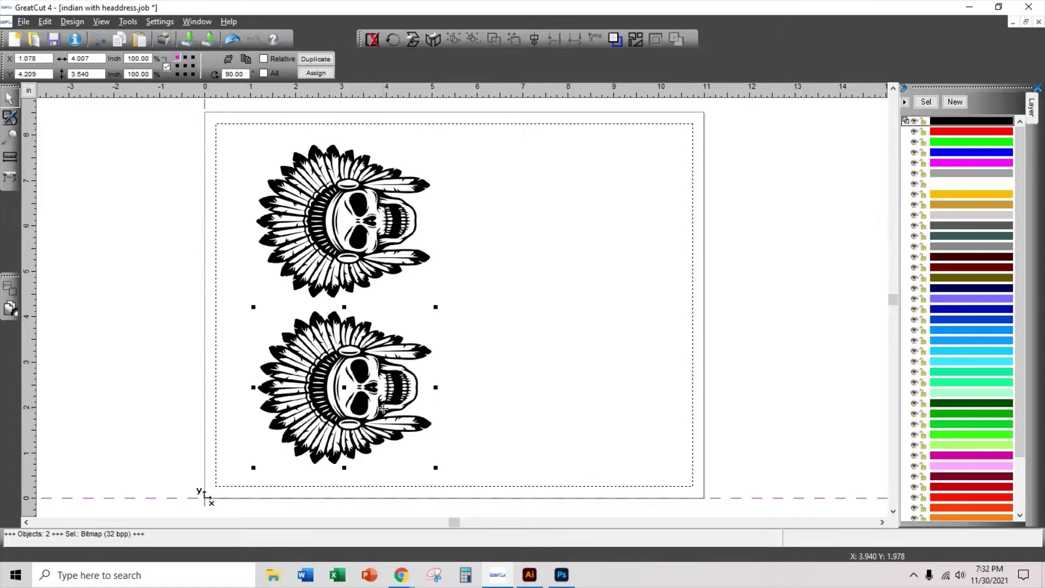
{"action": "key", "text": "Down"}
{"action": "key", "text": "Down"}
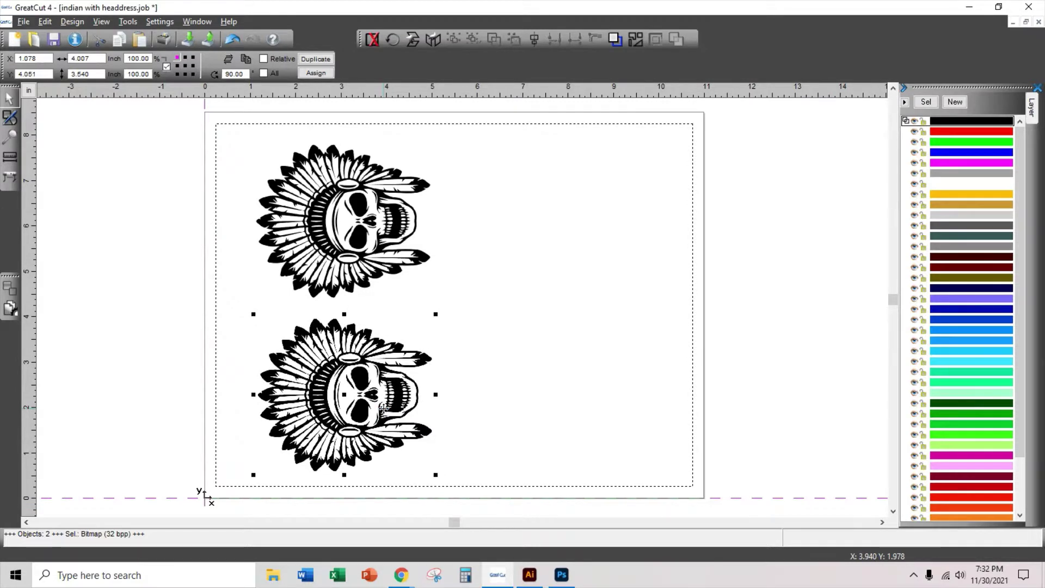
{"action": "key", "text": "Right"}
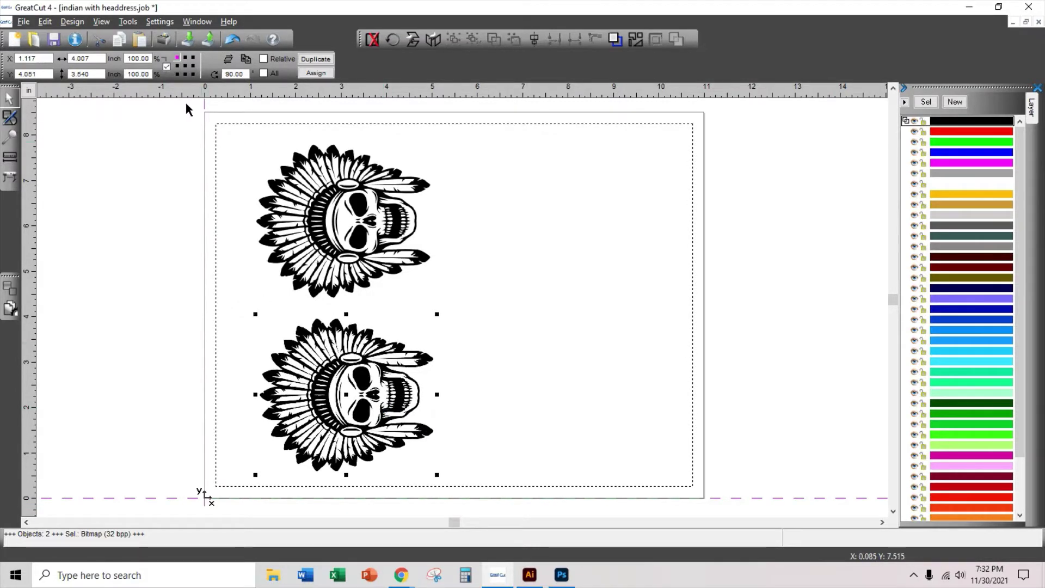
- Paste two more skull copies at the upper right and lower right
{"action": "left_click", "coordinate": [45, 22]}
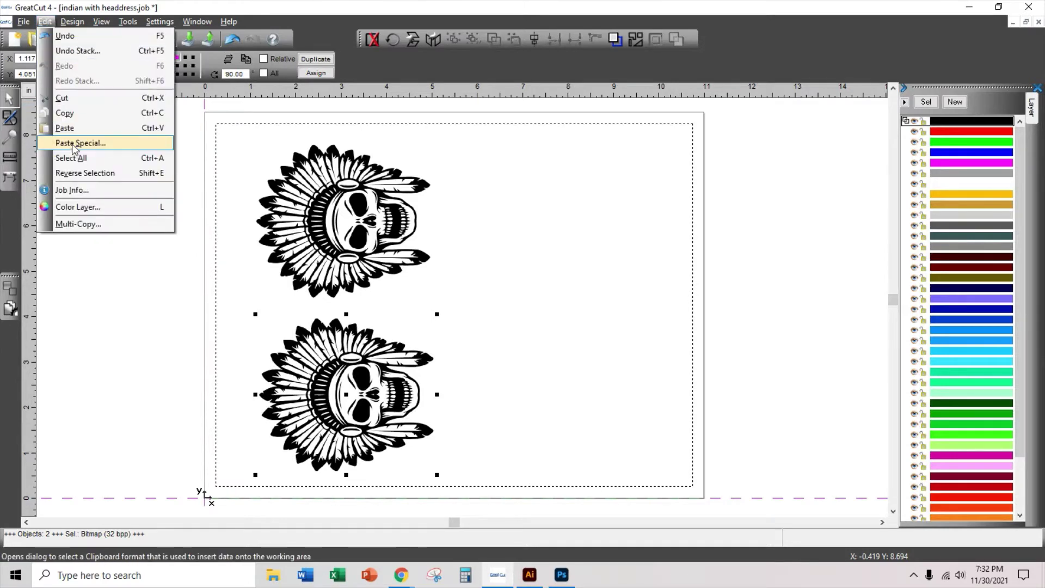
{"action": "left_click", "coordinate": [65, 126]}
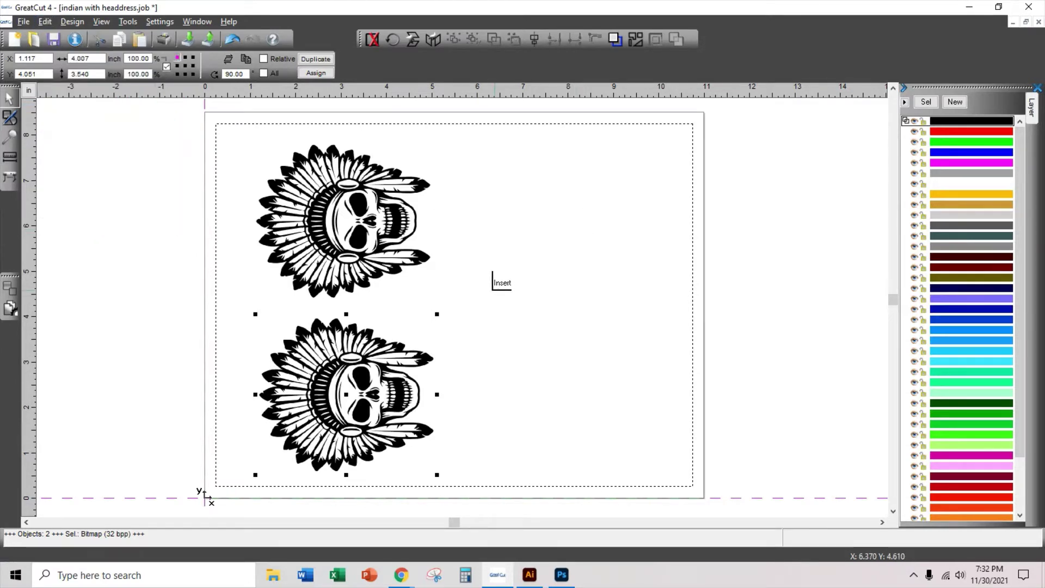
{"action": "left_click", "coordinate": [493, 287]}
{"action": "left_click", "coordinate": [73, 22]}
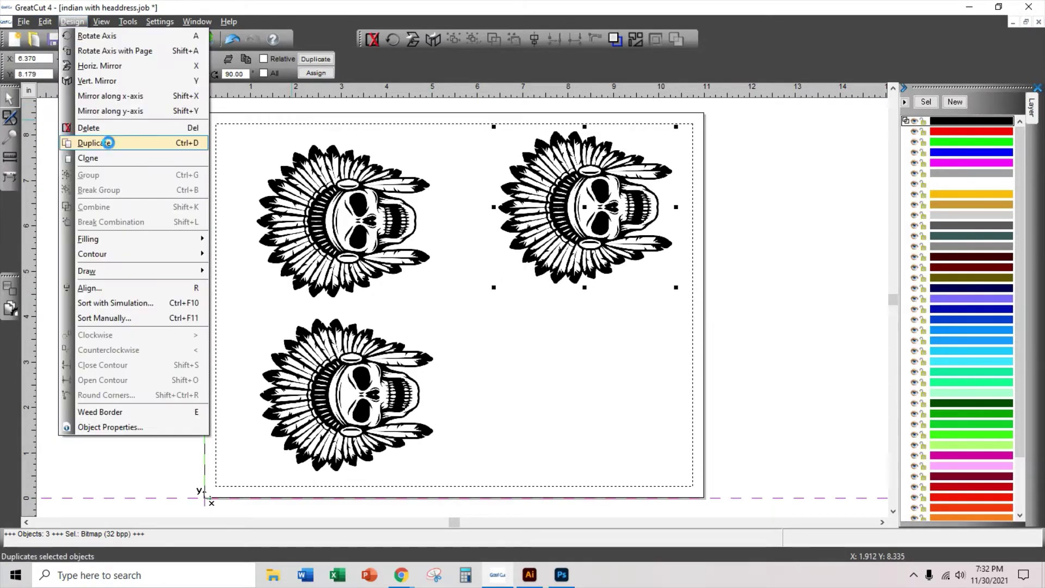
{"action": "key", "text": "Left"}
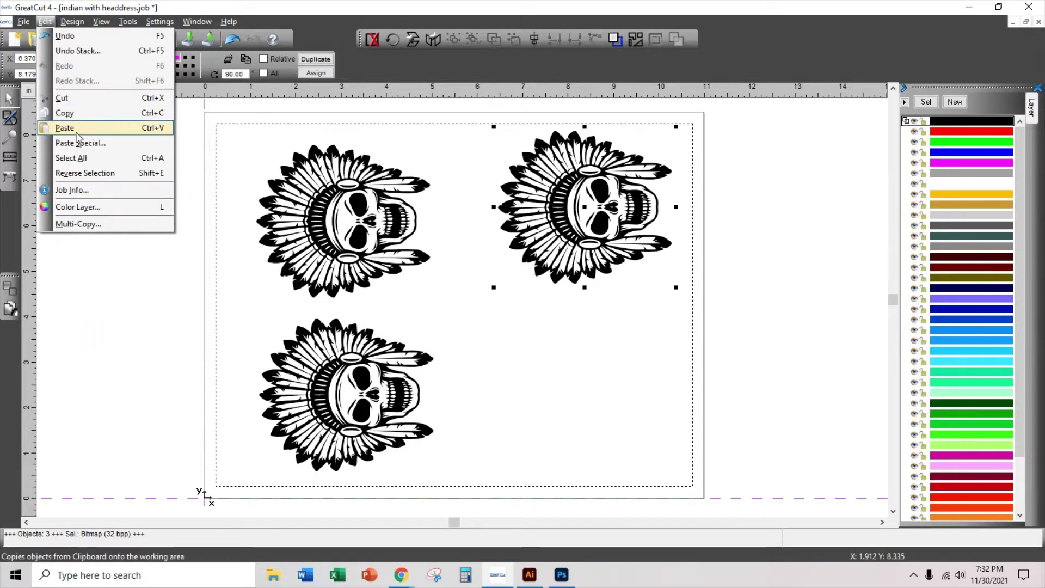
{"action": "left_click", "coordinate": [66, 127]}
{"action": "left_click", "coordinate": [492, 448]}
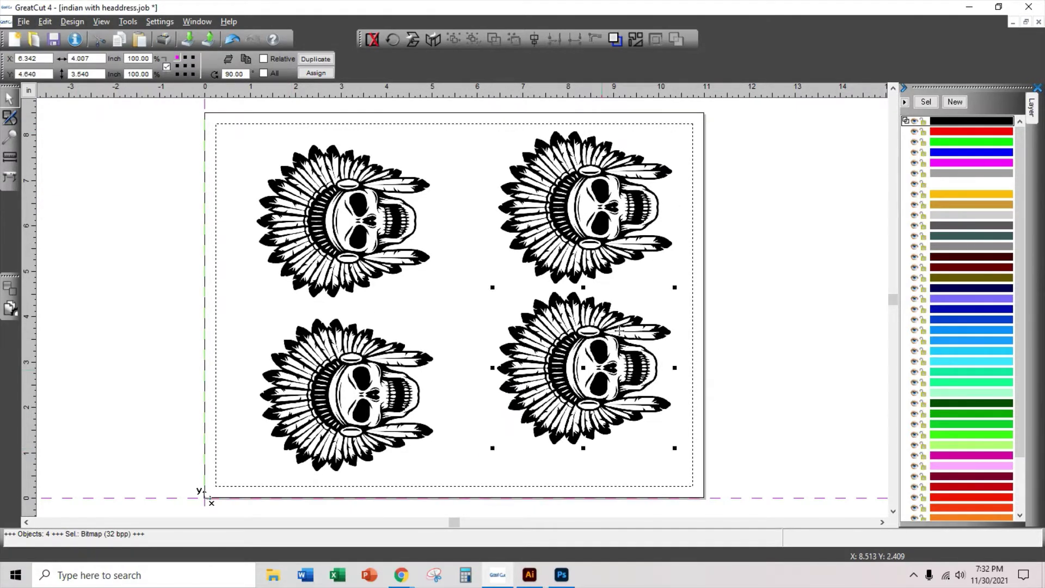
- Align the two right-hand skulls with the left column to form an even 2×2 grid
{"action": "left_click", "coordinate": [601, 370]}
{"action": "left_click_drag", "start_coordinate": [601, 370], "coordinate": [584, 390]}
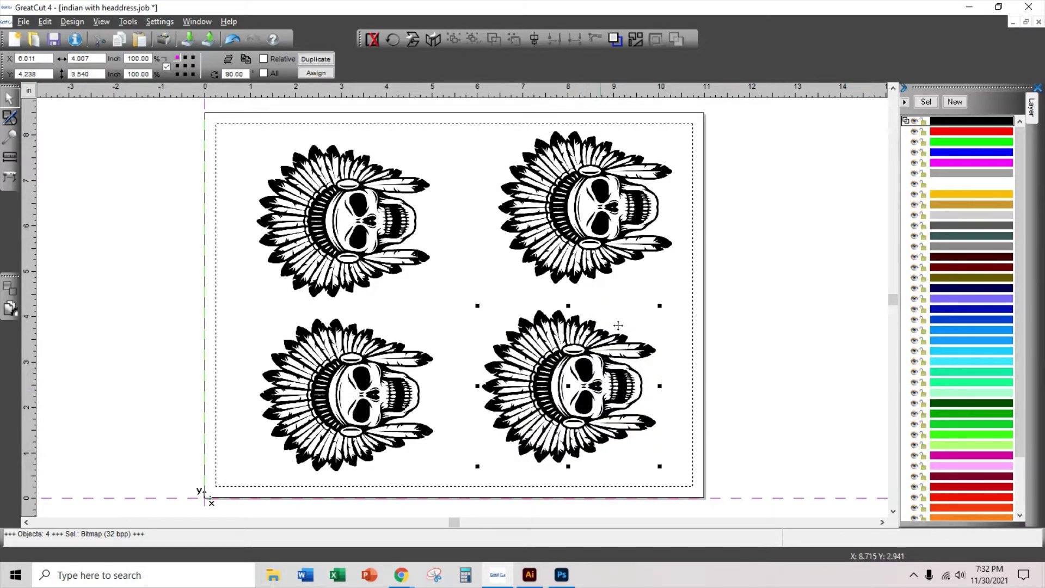
{"action": "left_click", "coordinate": [638, 224]}
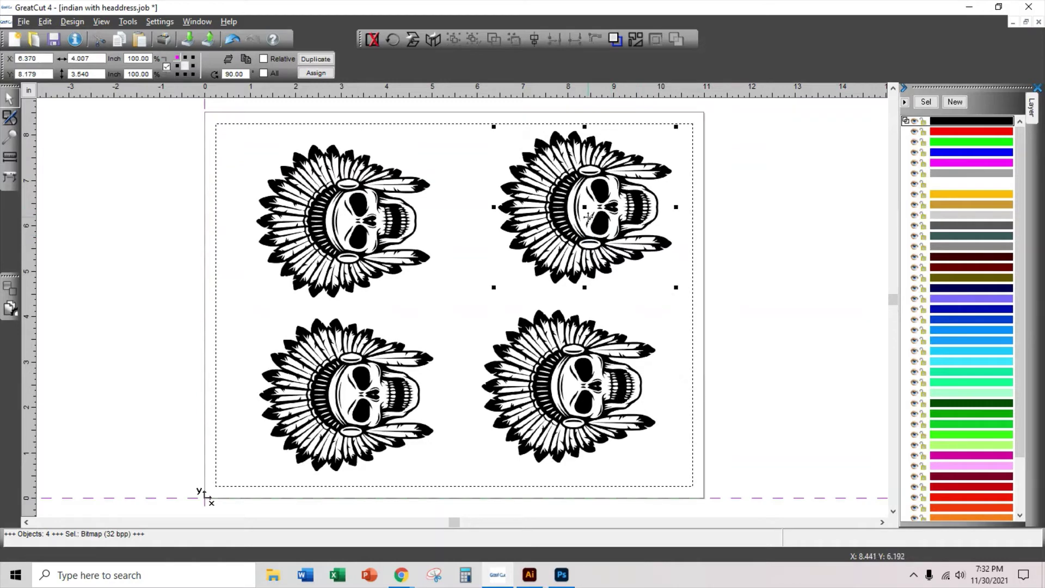
{"action": "left_click_drag", "start_coordinate": [587, 235], "coordinate": [566, 231]}
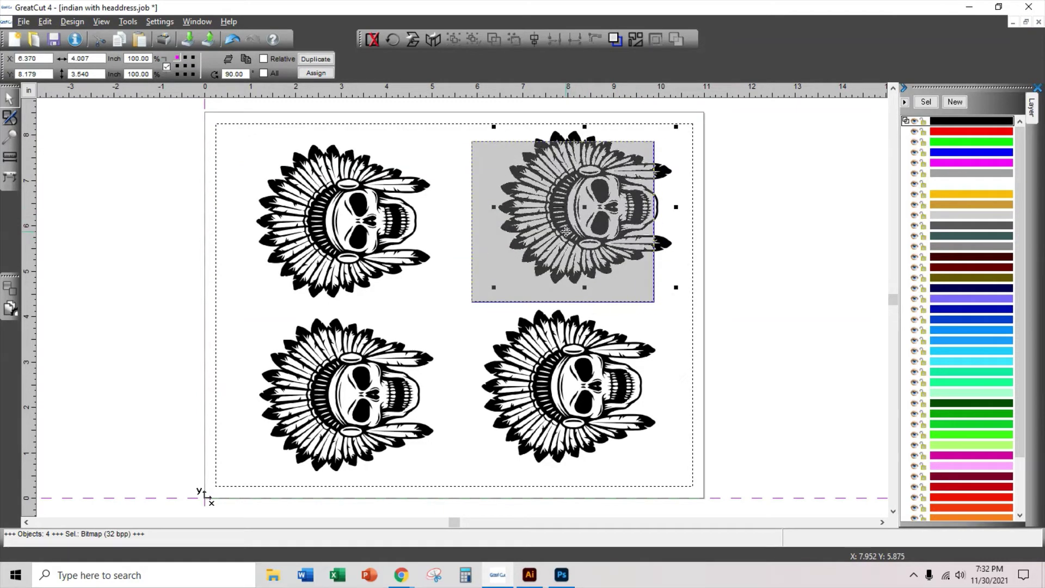
{"action": "left_click_drag", "start_coordinate": [566, 231], "coordinate": [566, 231]}
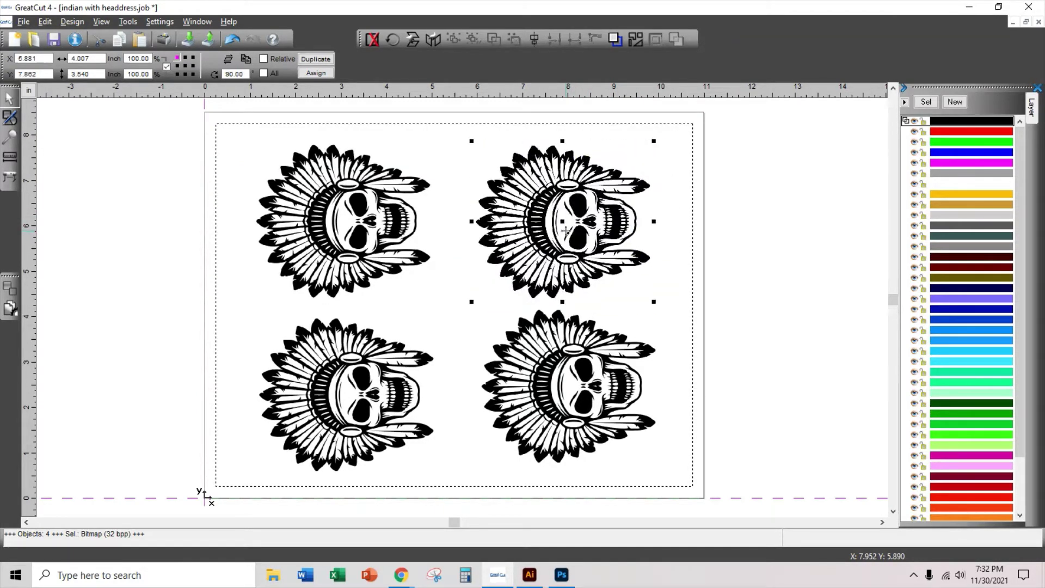
{"action": "left_click", "coordinate": [745, 281]}
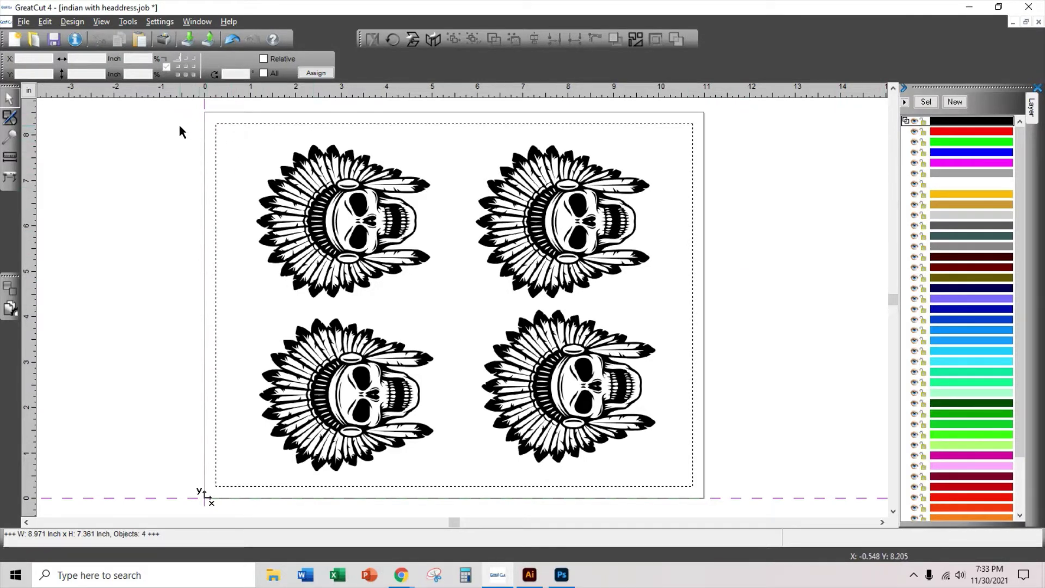
- Select all four skulls with a marquee and group them into one object
{"action": "left_click_drag", "start_coordinate": [180, 126], "coordinate": [697, 488]}
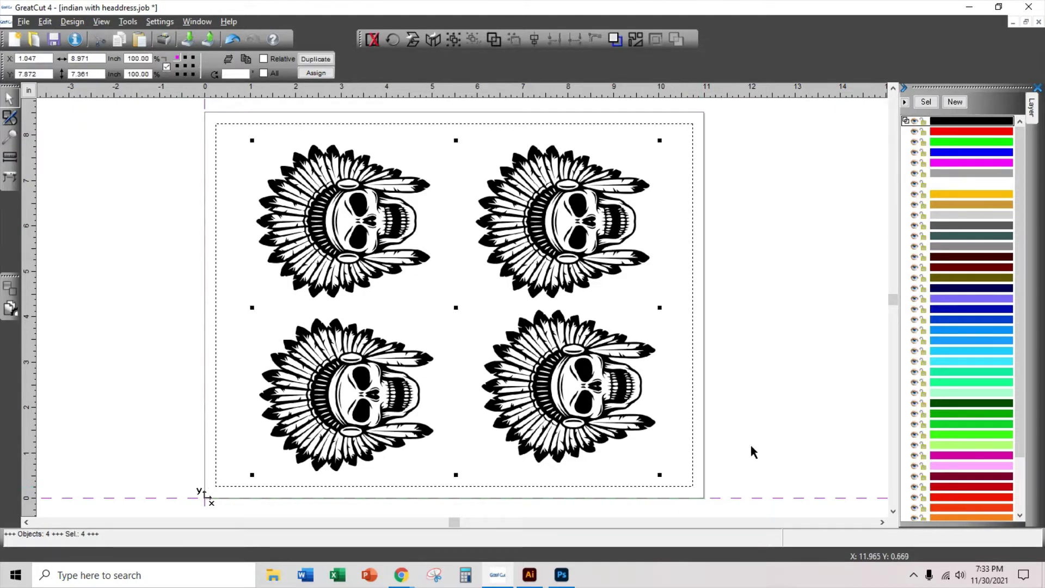
{"action": "left_click", "coordinate": [71, 22]}
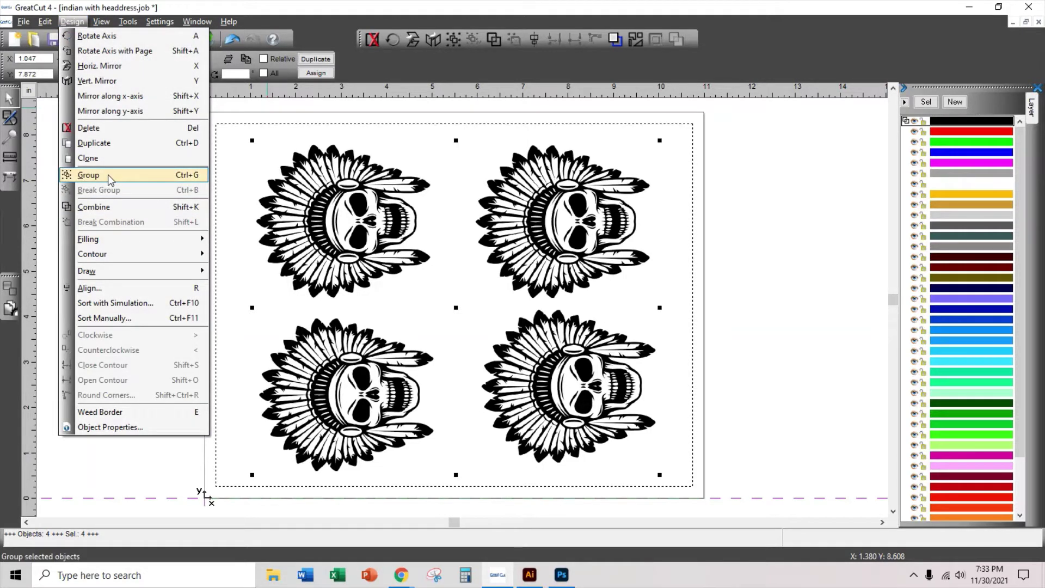
{"action": "left_click", "coordinate": [88, 175]}
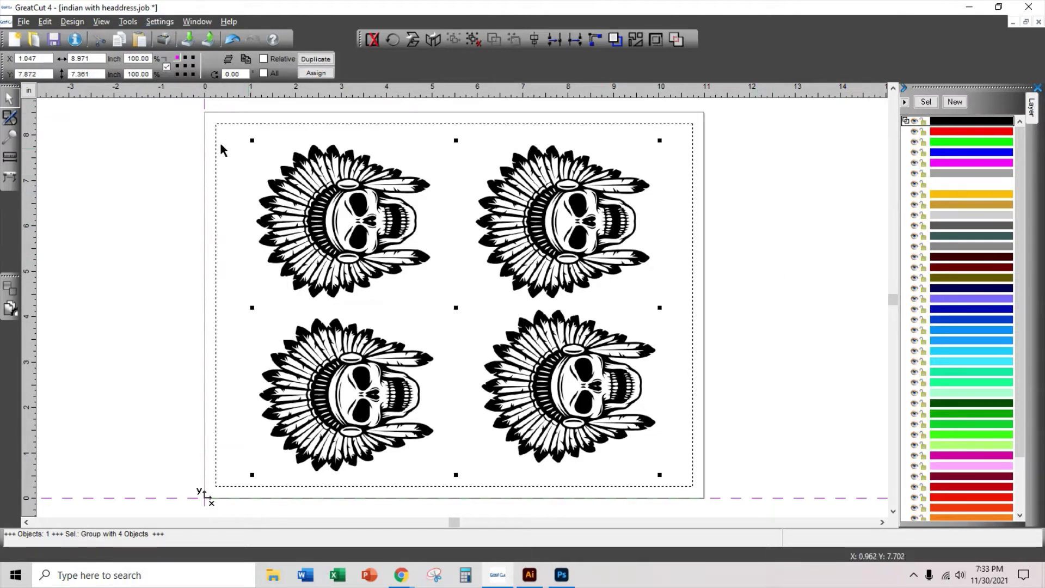
- Add four register marks around the sheet
{"action": "left_click", "coordinate": [125, 23]}
{"action": "left_click", "coordinate": [183, 83]}
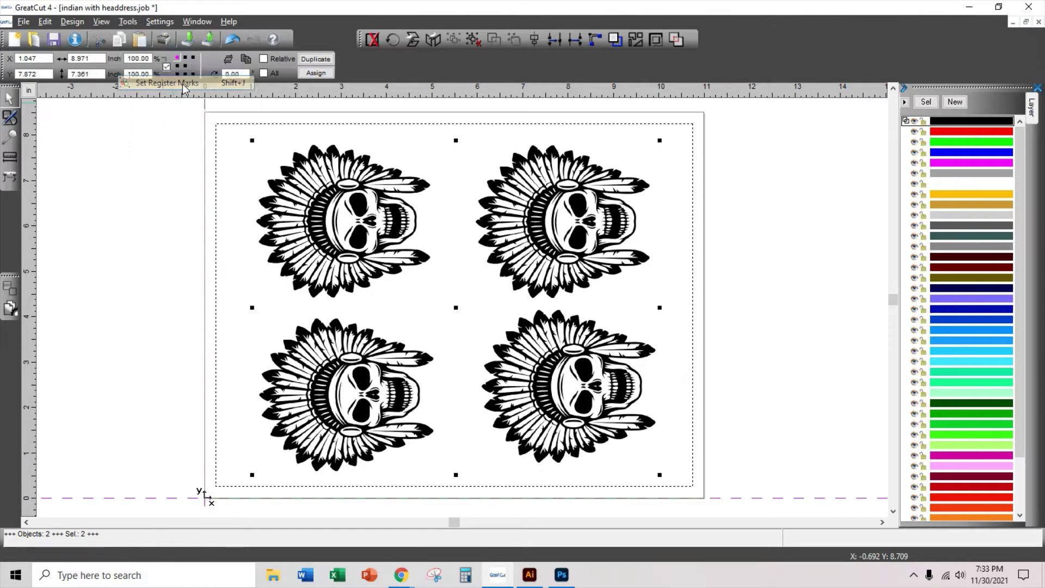
{"action": "left_click", "coordinate": [792, 296]}
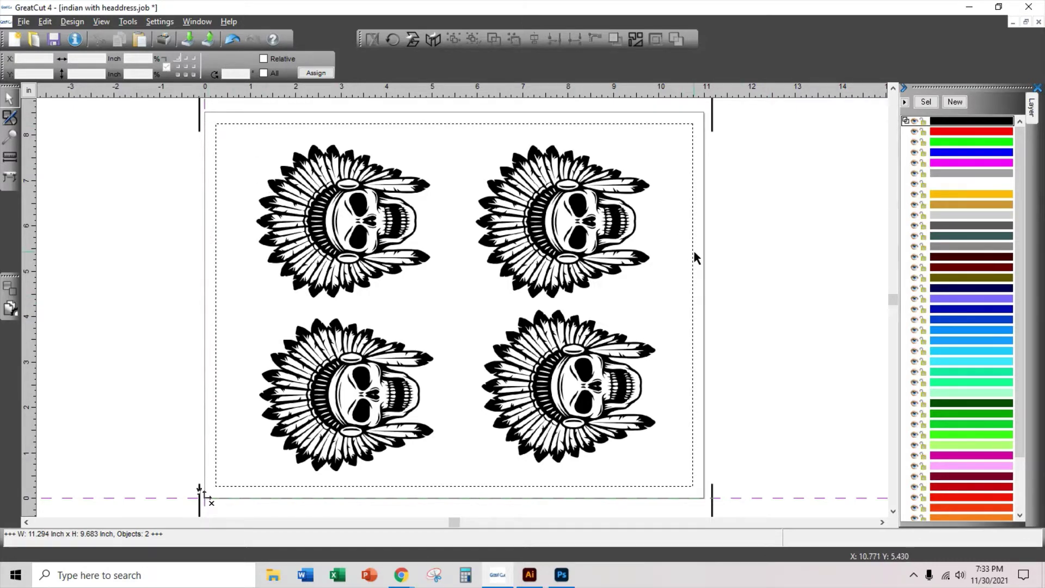
- Pull the top, bottom, left and right register marks inward around the skull block
{"action": "scroll", "coordinate": [694, 249], "scroll_direction": "down", "scroll_amount": 1}
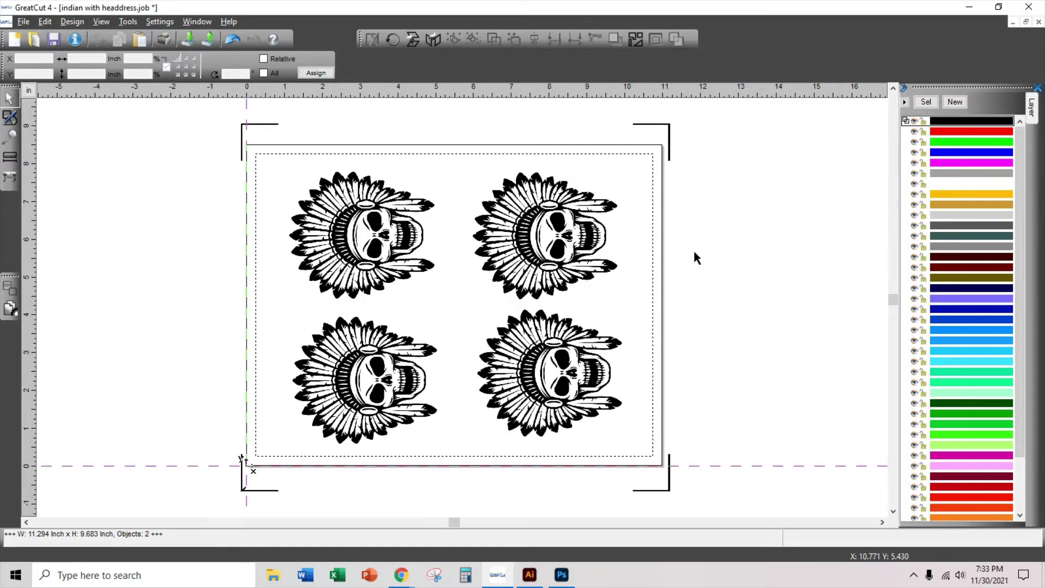
{"action": "left_click", "coordinate": [651, 124]}
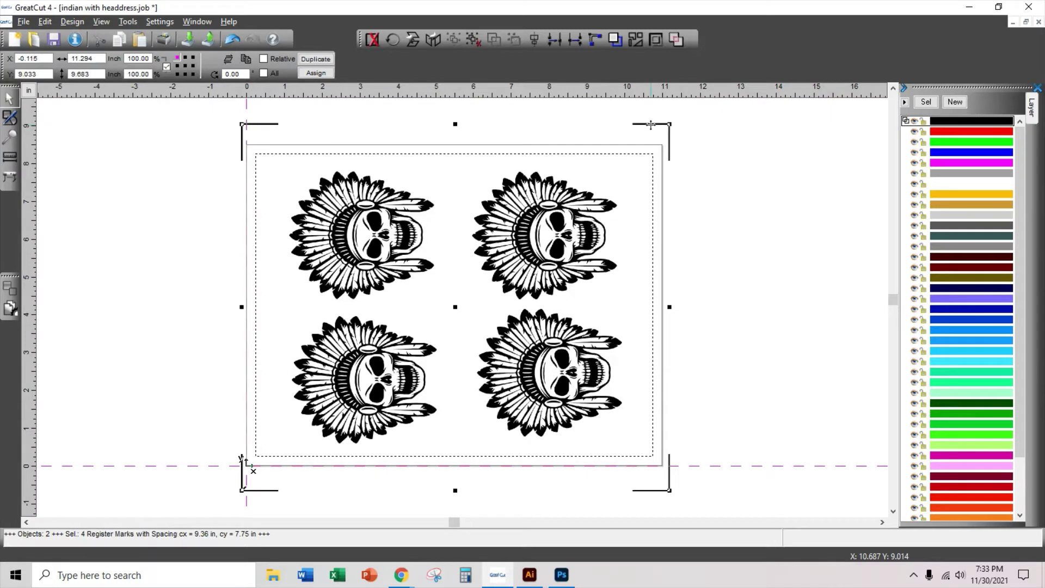
{"action": "left_click_drag", "start_coordinate": [457, 126], "coordinate": [457, 158]}
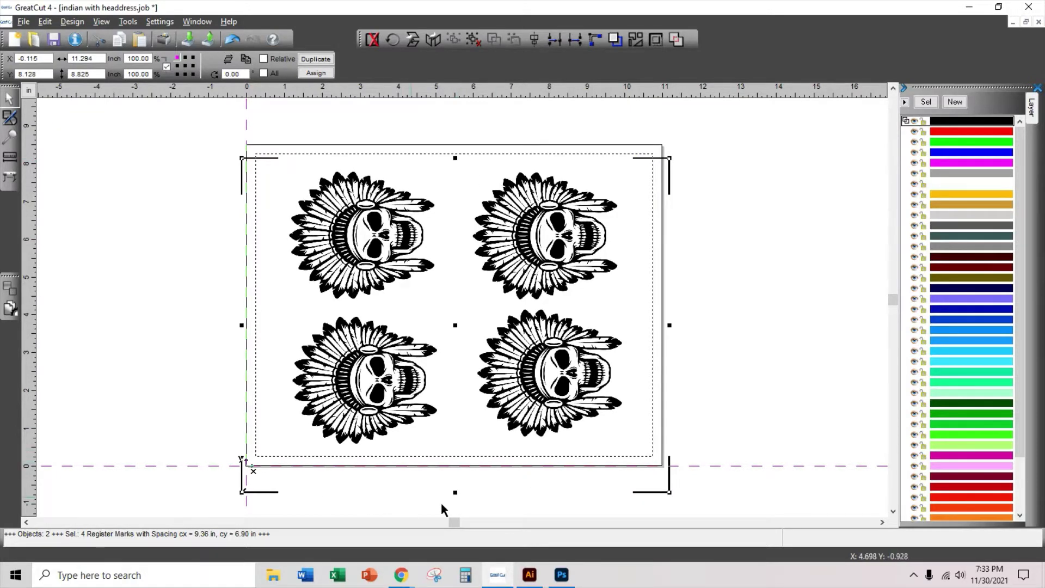
{"action": "left_click_drag", "start_coordinate": [455, 494], "coordinate": [471, 452]}
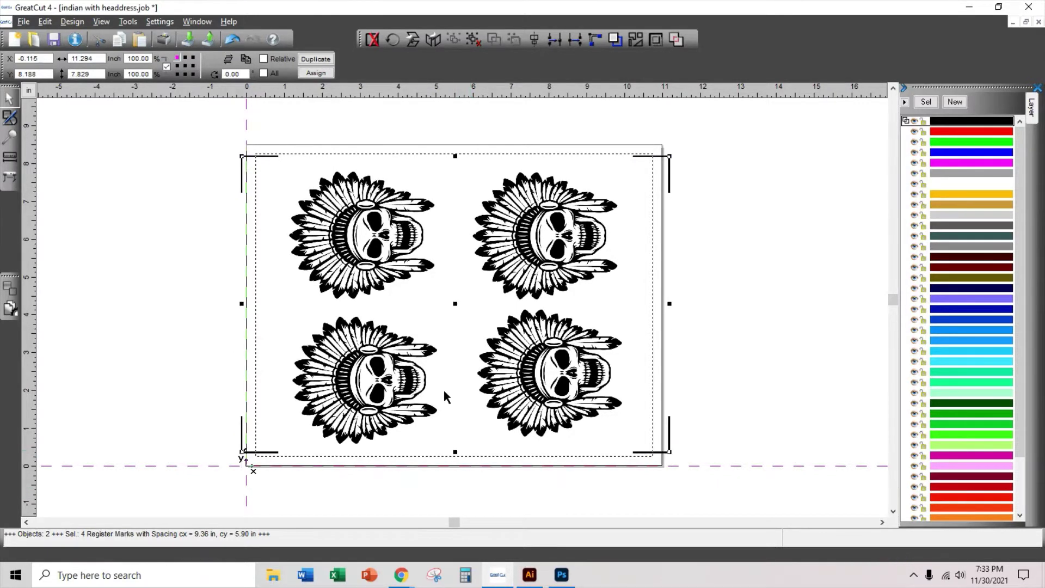
{"action": "left_click_drag", "start_coordinate": [243, 303], "coordinate": [269, 312]}
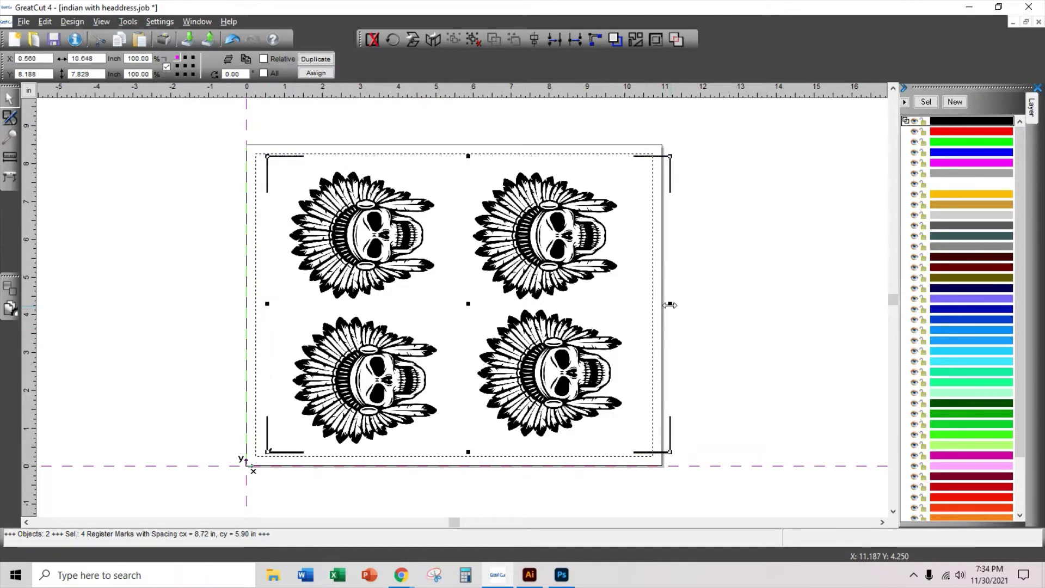
{"action": "left_click_drag", "start_coordinate": [670, 305], "coordinate": [641, 303]}
{"action": "left_click", "coordinate": [737, 349]}
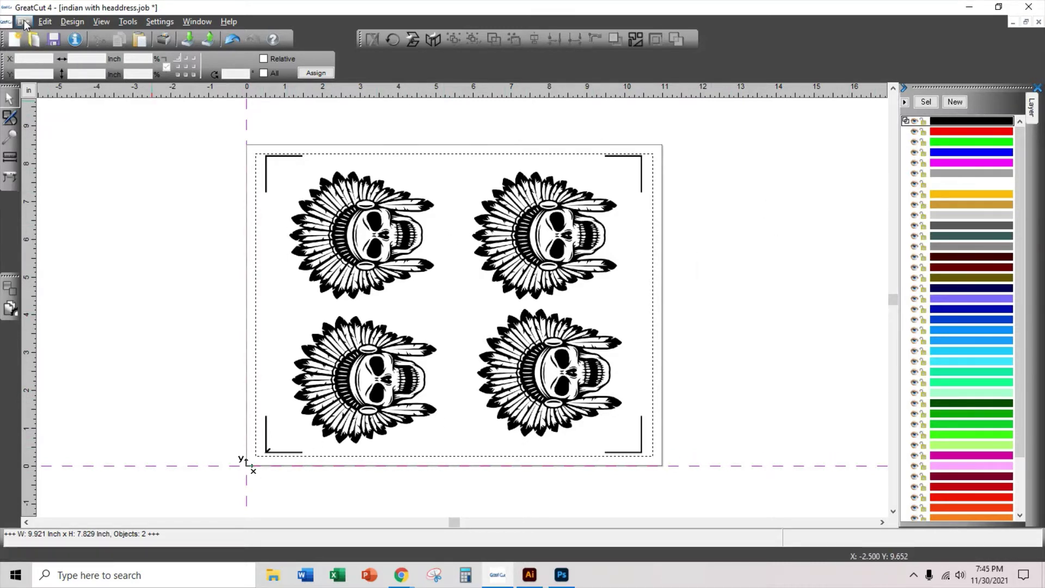
- Open the Print dialog for the four-skull sticker sheet
{"action": "left_click", "coordinate": [24, 25]}
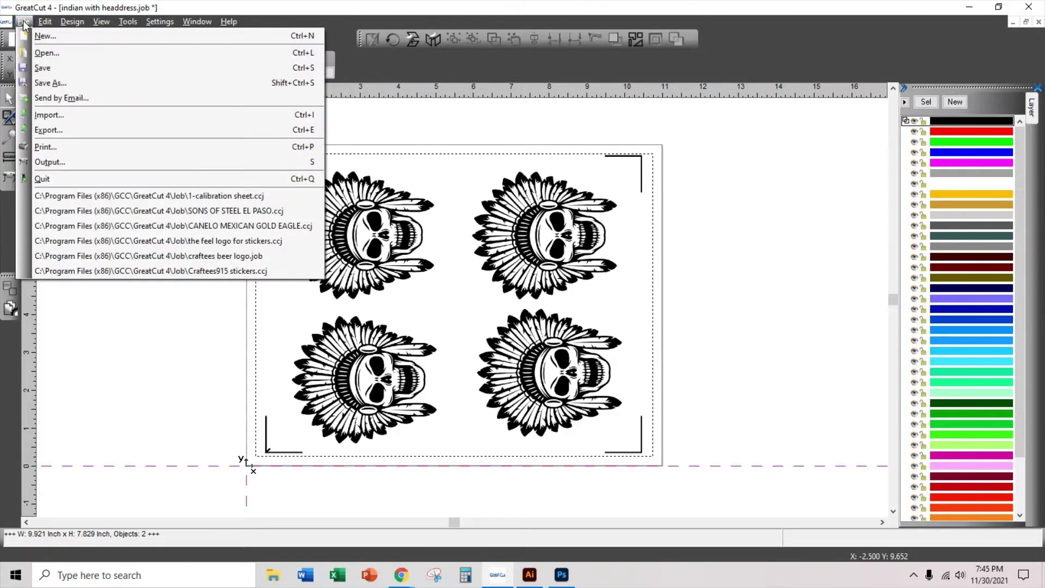
{"action": "left_click", "coordinate": [52, 148]}
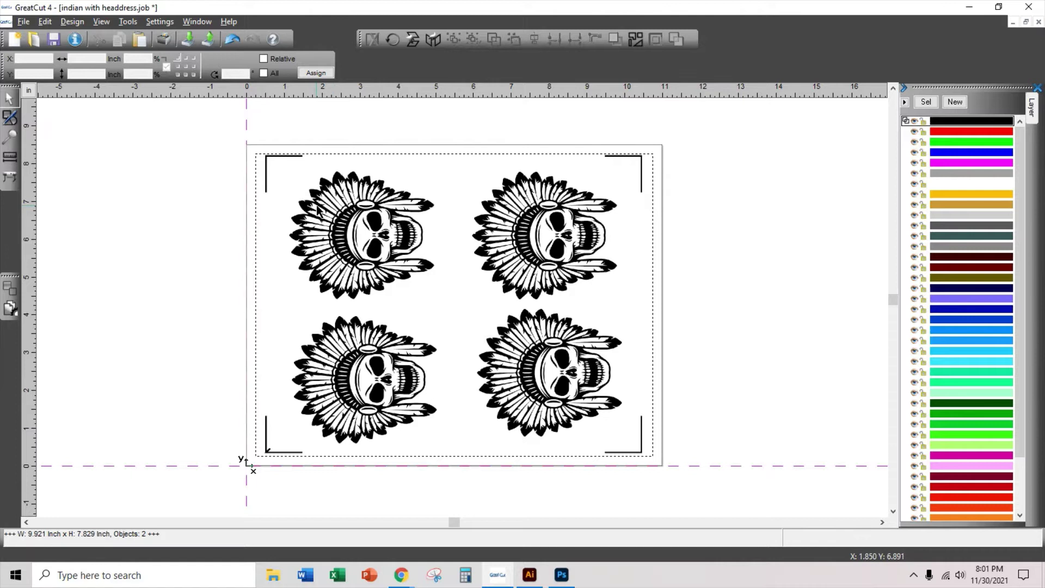
- Select the grouped four-skull block, leaving it in scaling mode
{"action": "left_click", "coordinate": [328, 208]}
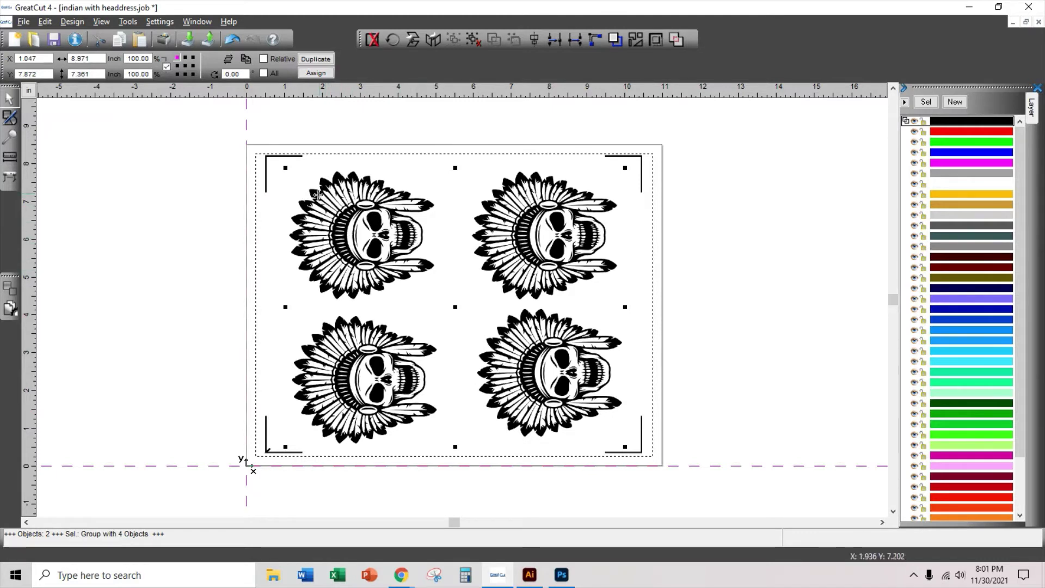
{"action": "left_click", "coordinate": [379, 359]}
{"action": "left_click", "coordinate": [523, 268]}
{"action": "left_click", "coordinate": [589, 388]}
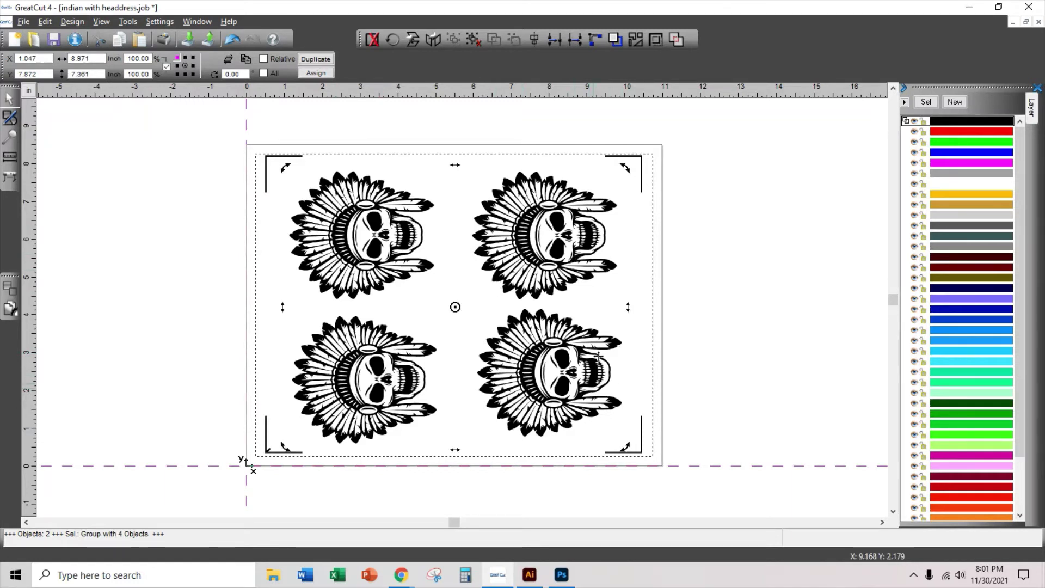
{"action": "left_click", "coordinate": [558, 257]}
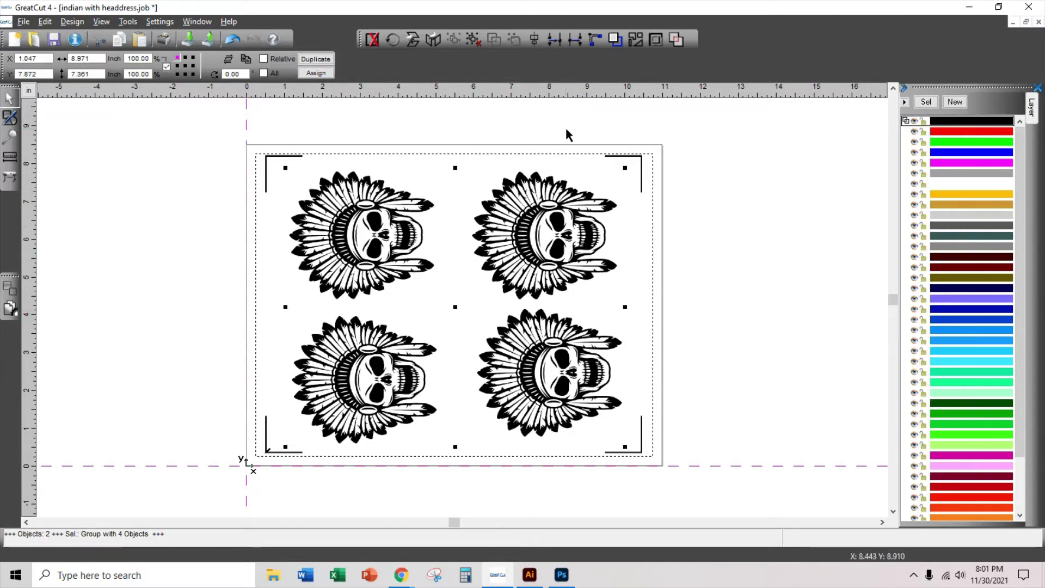
- Generate green contour cut lines around all four skulls
{"action": "left_click", "coordinate": [613, 39]}
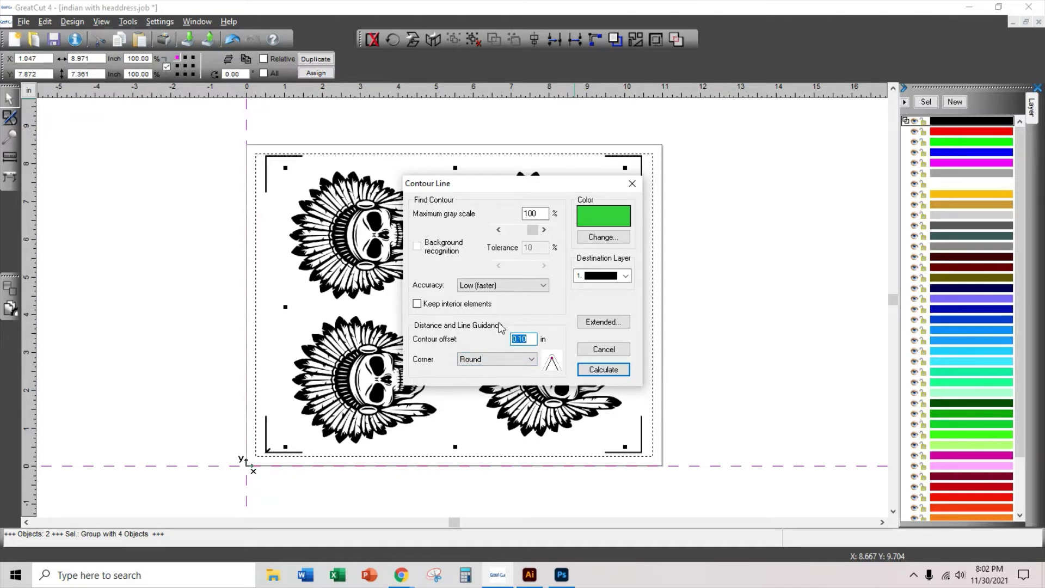
{"action": "left_click", "coordinate": [608, 371]}
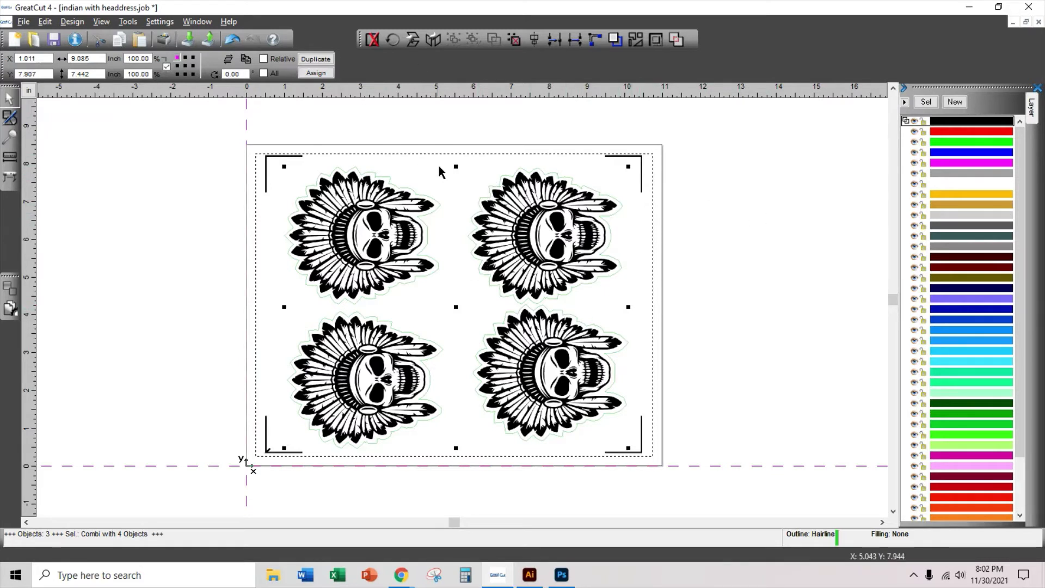
- Start output to the GCC Expert 24 LX, past the pen thickness notice, with the Sticker Cutting profile
{"action": "left_click", "coordinate": [24, 24]}
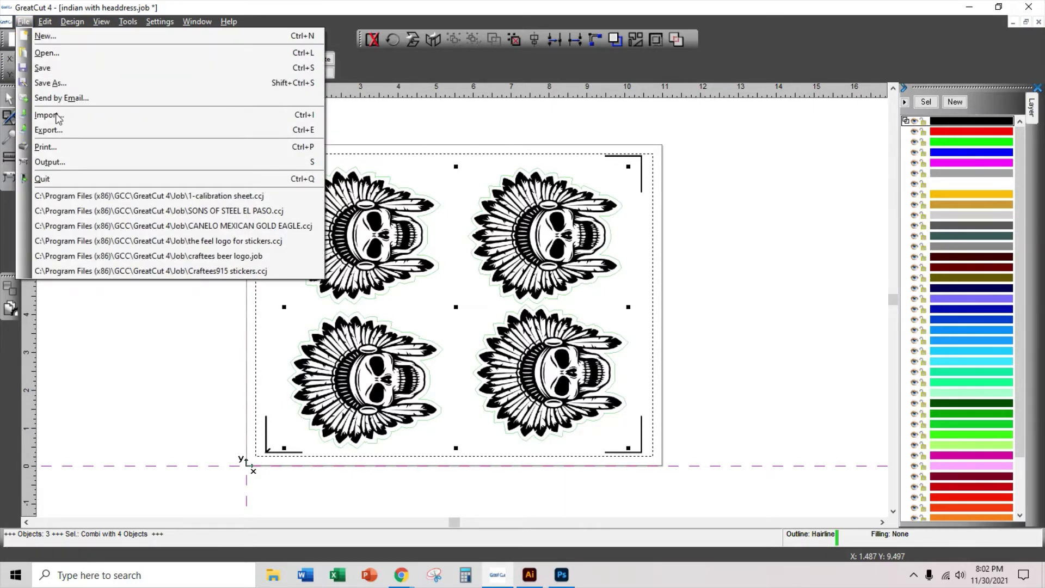
{"action": "left_click", "coordinate": [77, 163]}
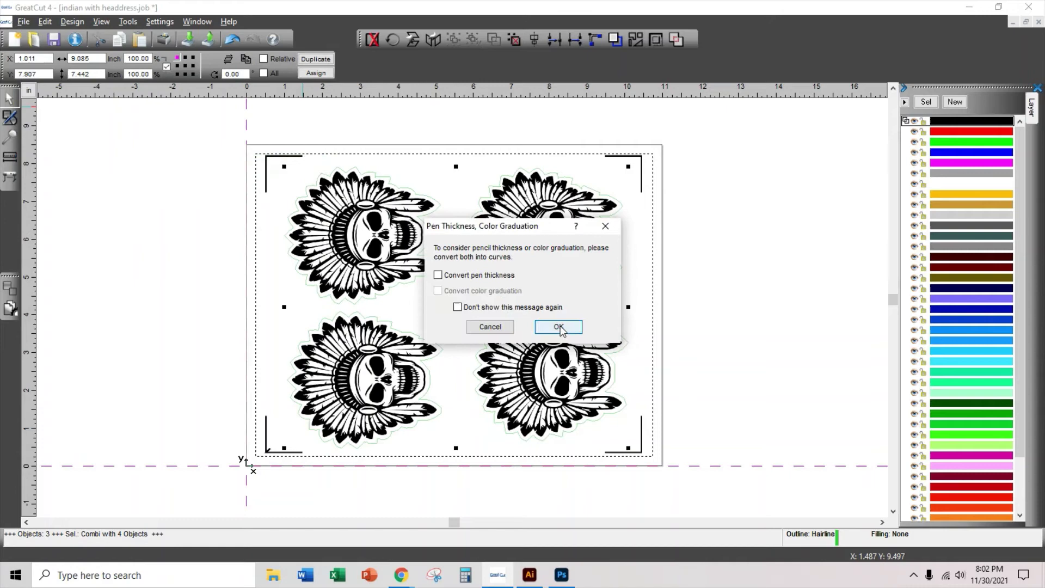
{"action": "left_click", "coordinate": [559, 327]}
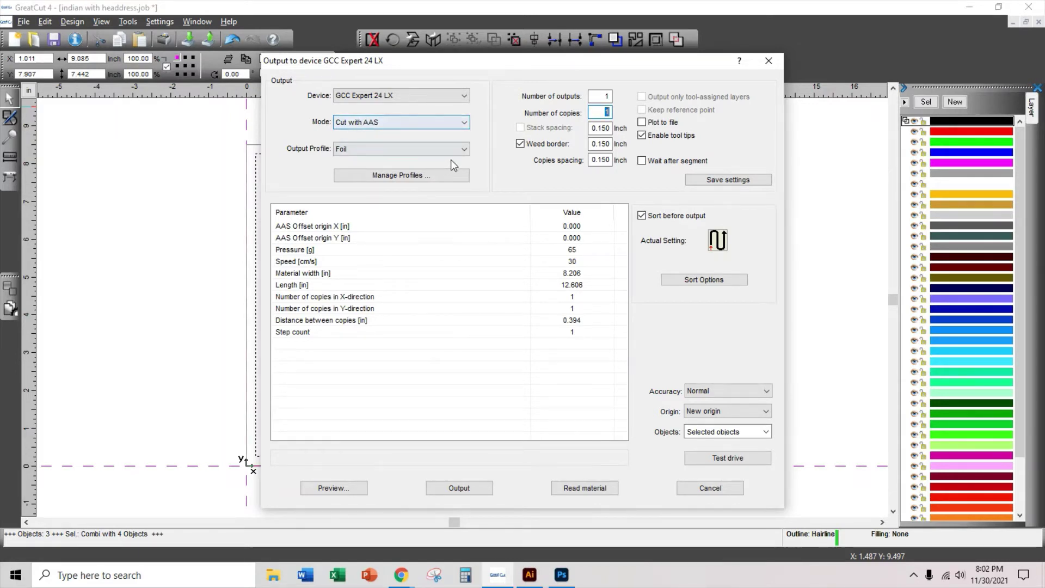
{"action": "left_click", "coordinate": [464, 149]}
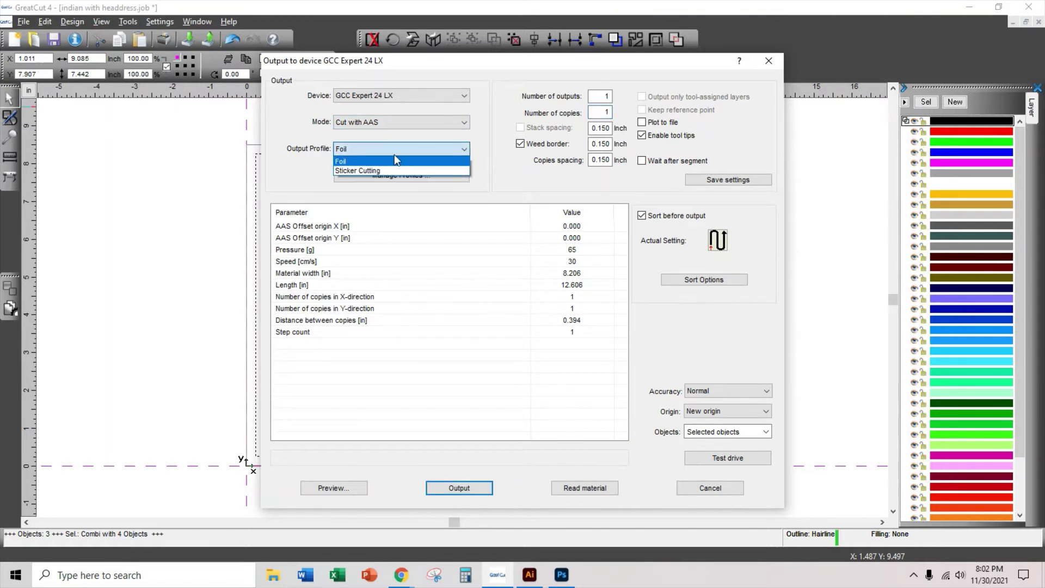
{"action": "left_click", "coordinate": [391, 170]}
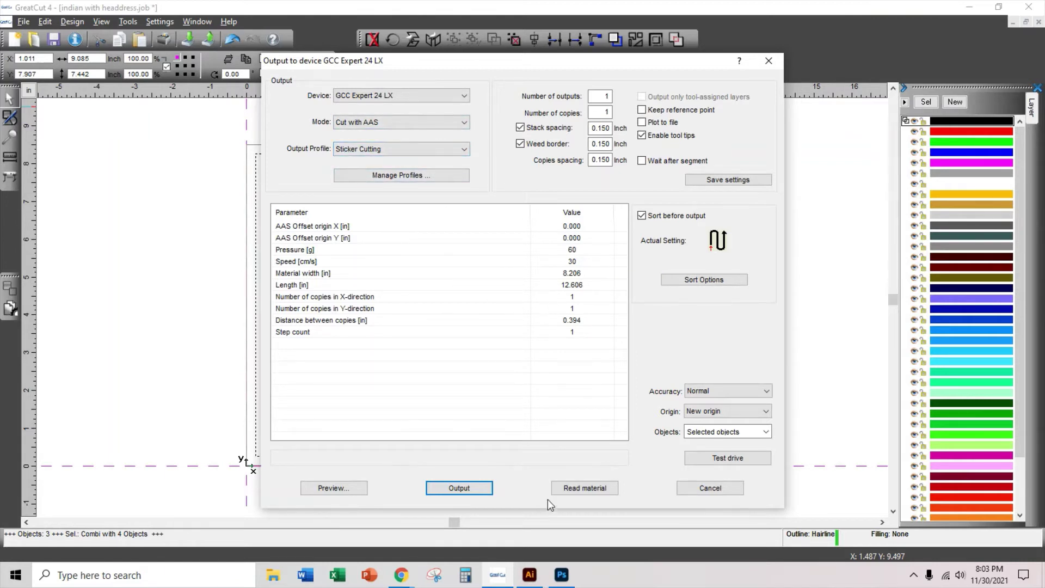
{"action": "left_click", "coordinate": [341, 488]}
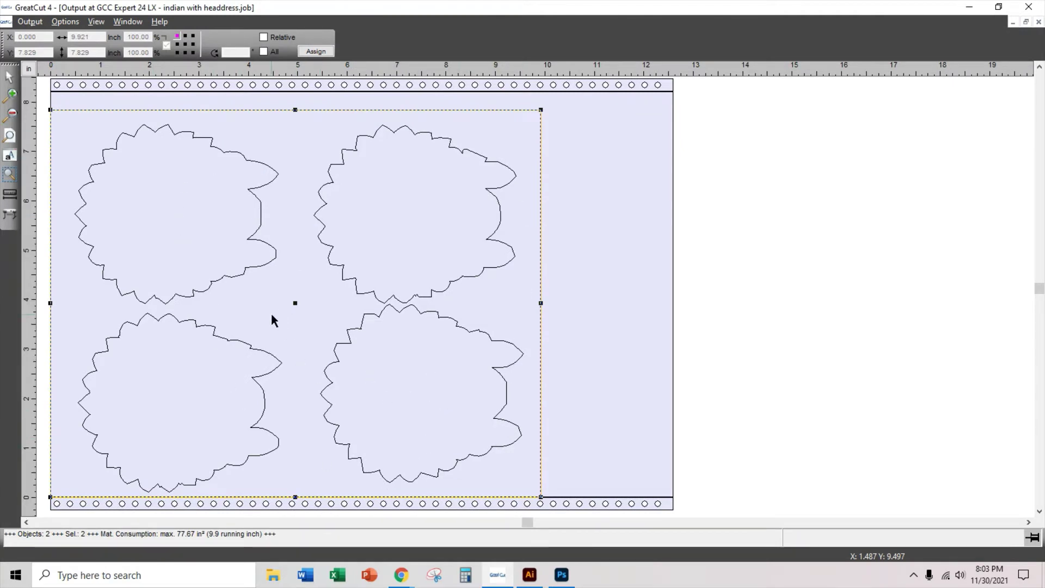
- Exit the output preview from its Output menu, back to the four-skull sticker layout
{"action": "left_click", "coordinate": [33, 23]}
{"action": "left_click", "coordinate": [43, 98]}
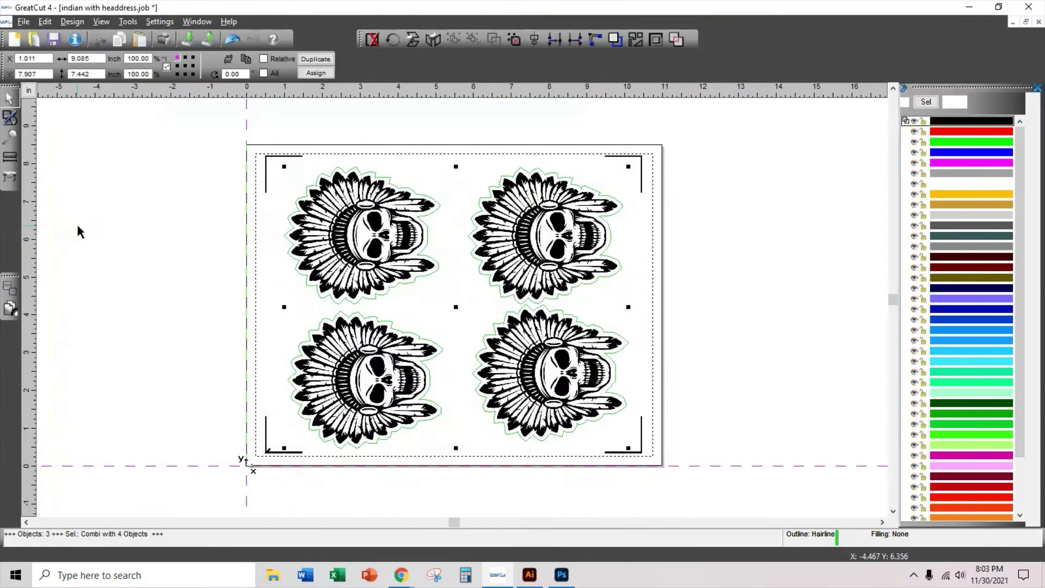